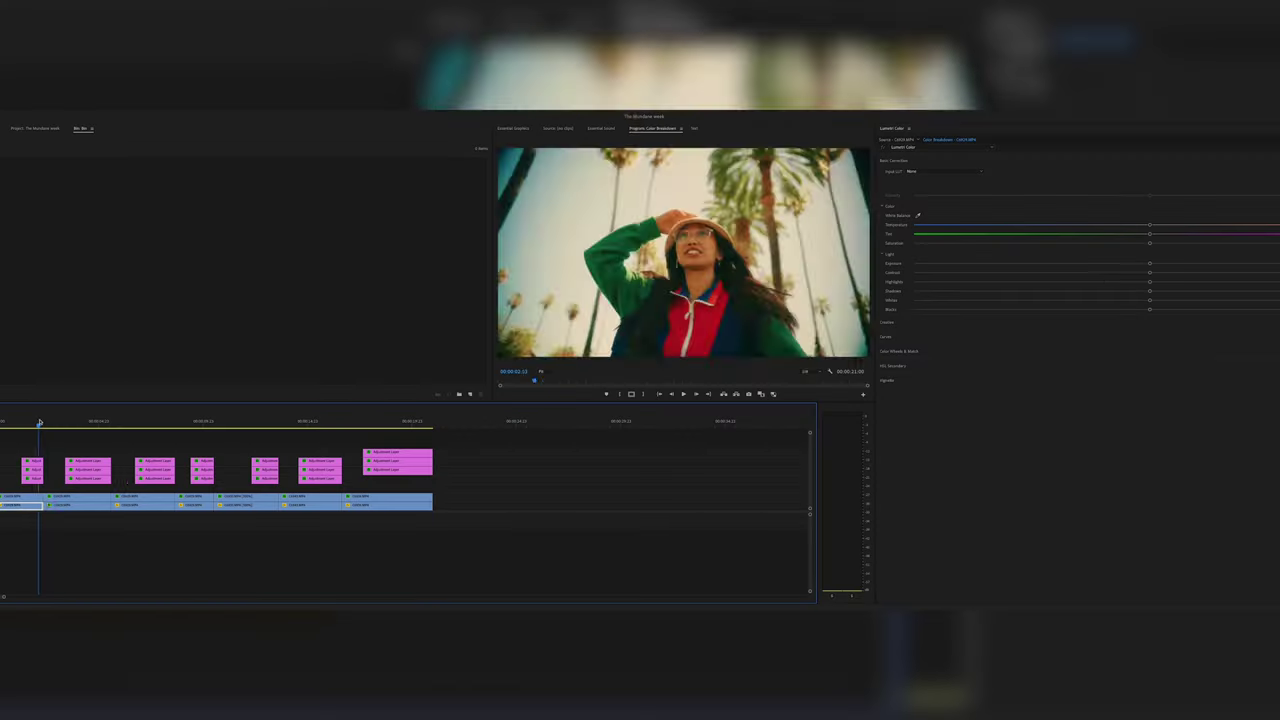
- Scrub past the graded edit to the standalone flat S-Log3 palm-tree clip and park the playhead on it
left_click_drag(112, 547, 75, 499)
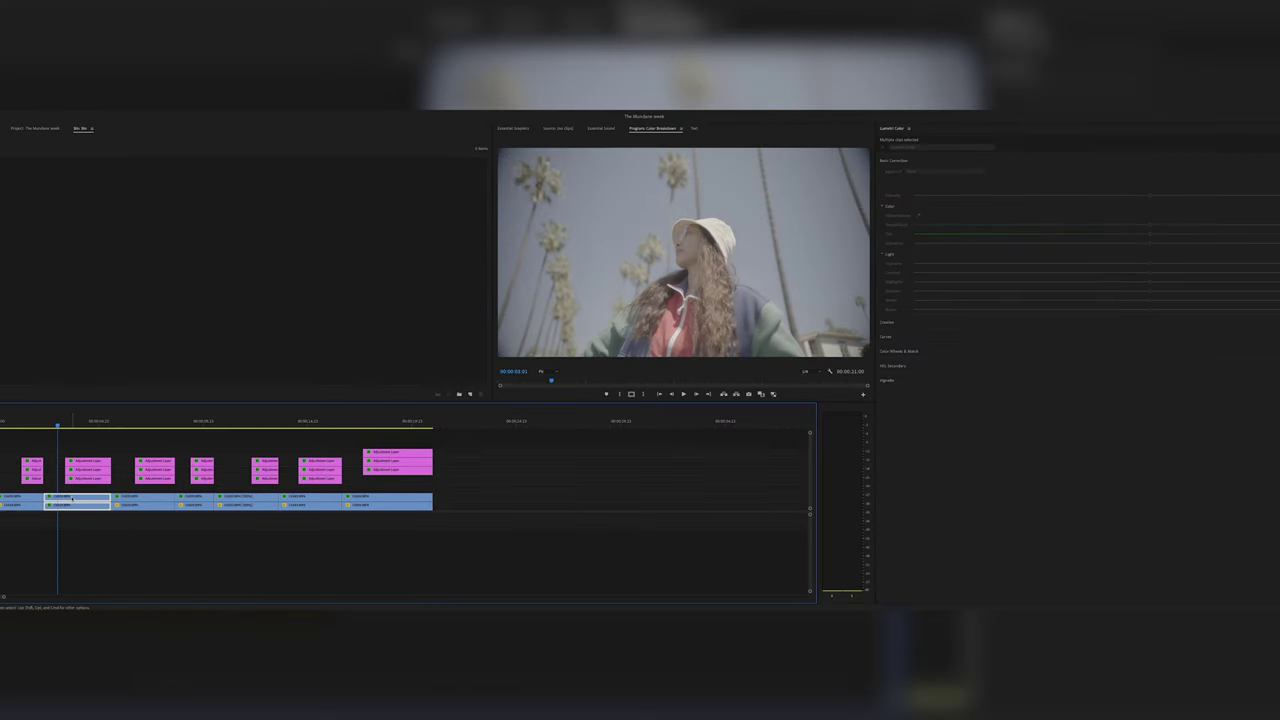
left_click_drag(124, 423, 292, 423)
scroll(470, 588, "down", 5)
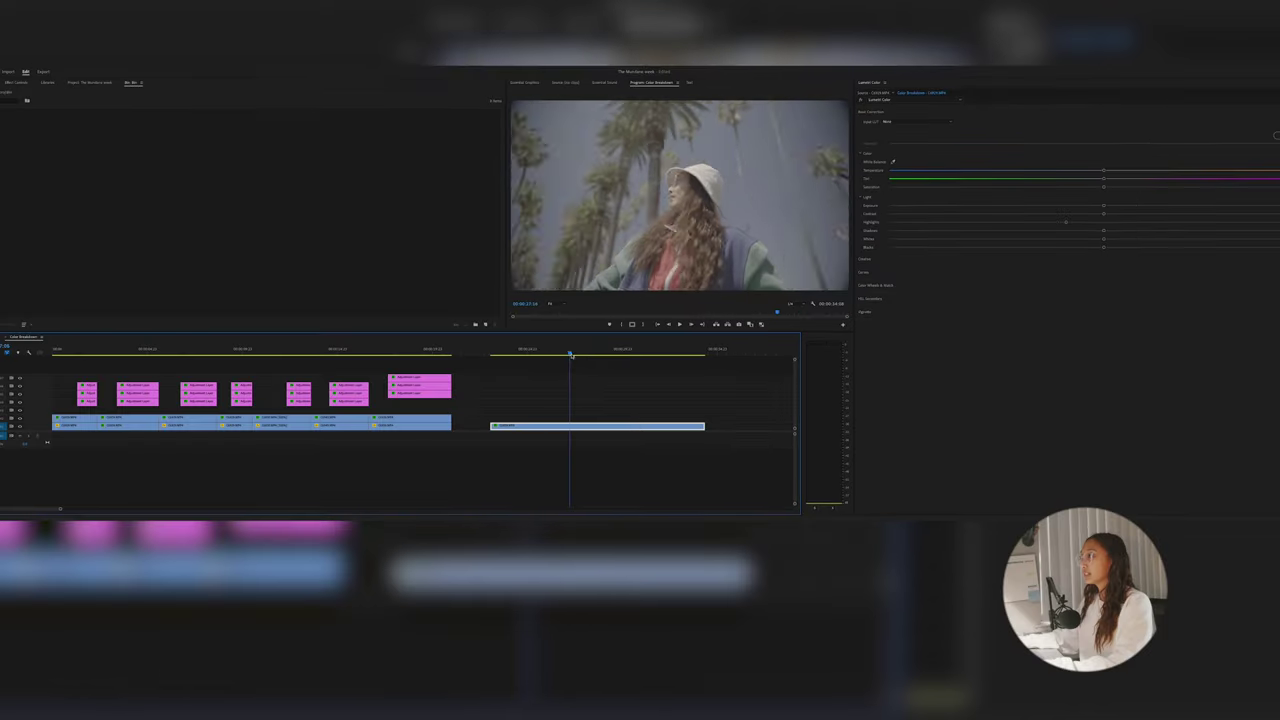
mouse_move(572, 426)
left_mouse_down()
mouse_move(691, 426)
mouse_move(597, 426)
left_mouse_up()
left_click_drag(594, 355, 498, 353)
left_click(538, 378)
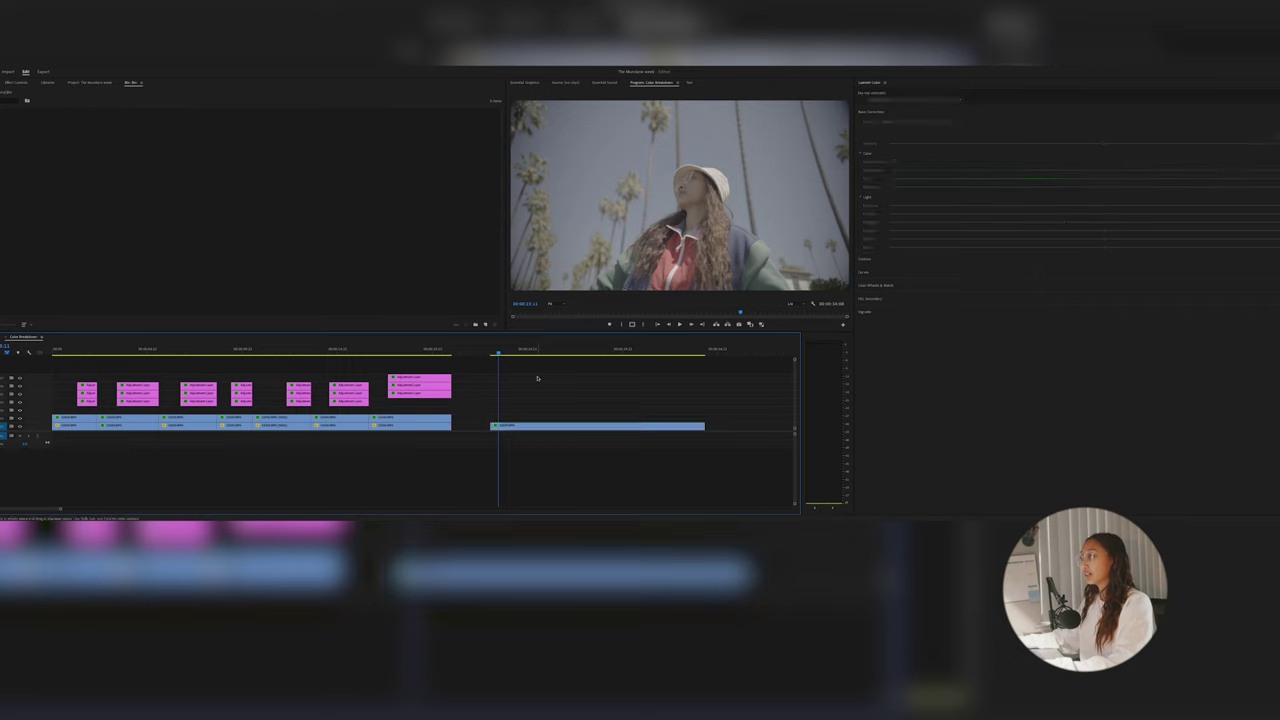
left_click(496, 353)
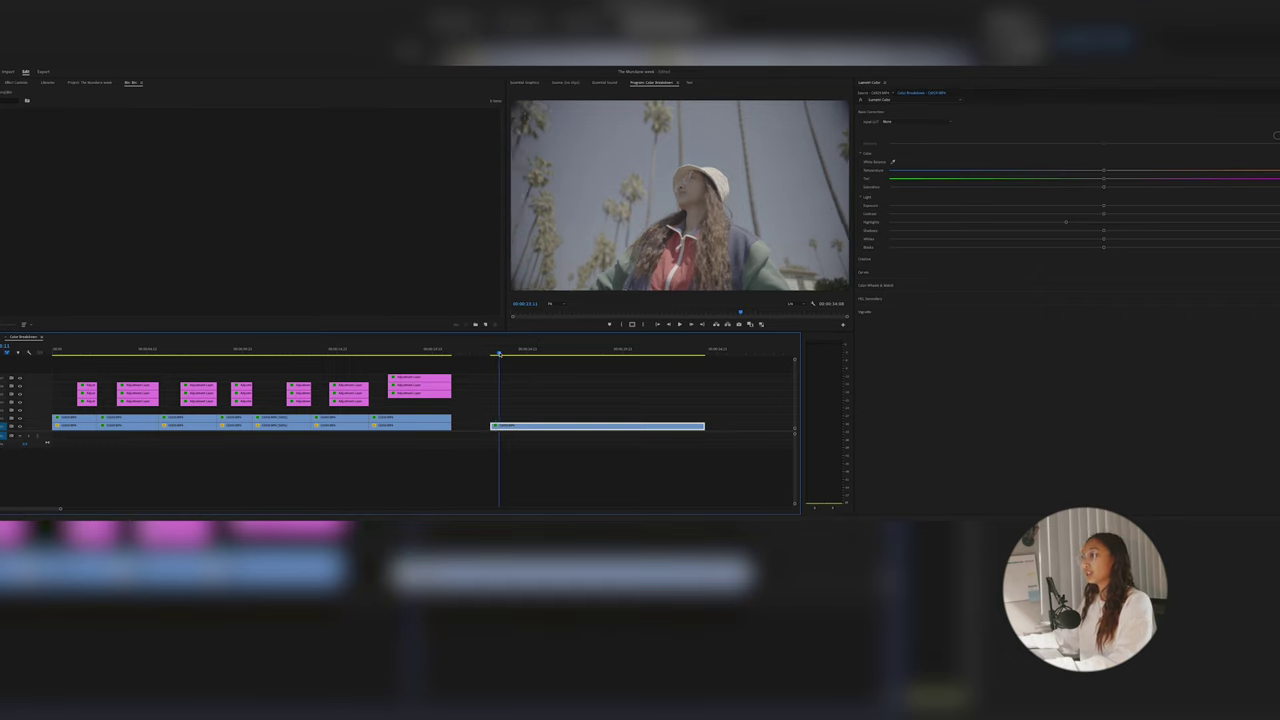
left_click(525, 371)
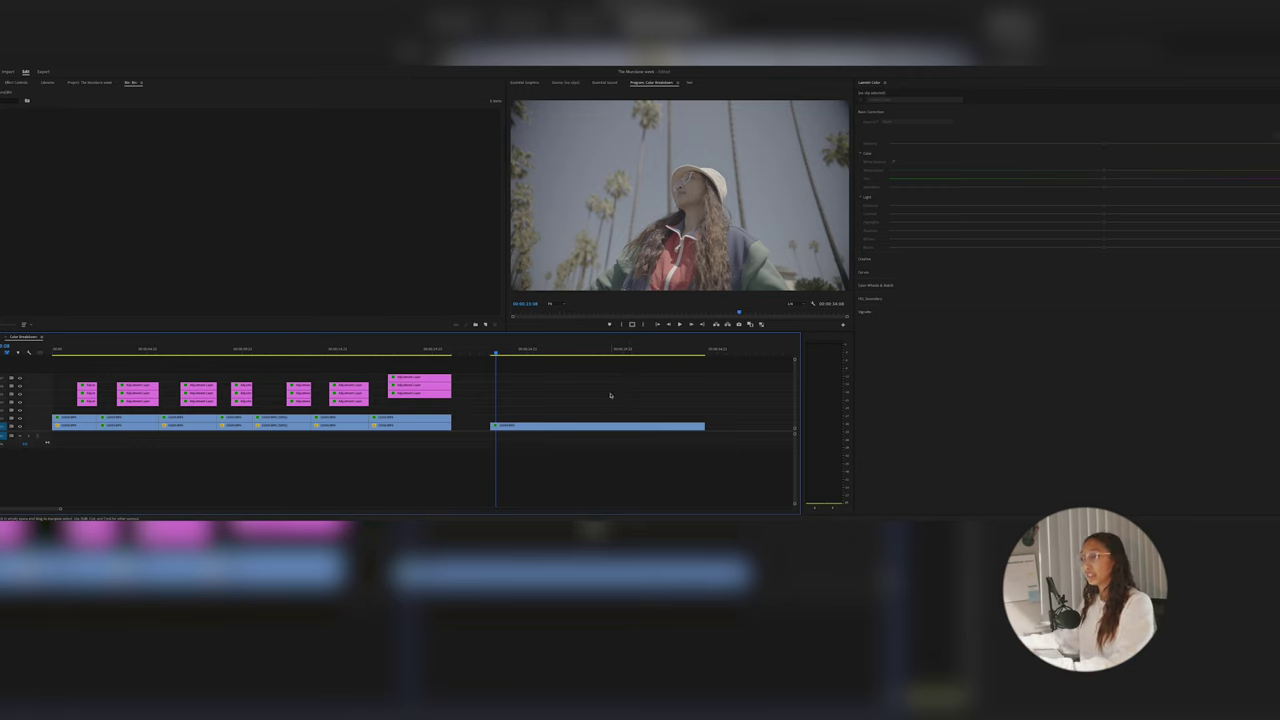
- Create a new Adjustment Layer from the Project panel with default settings
right_click(109, 137)
mouse_move(138, 167)
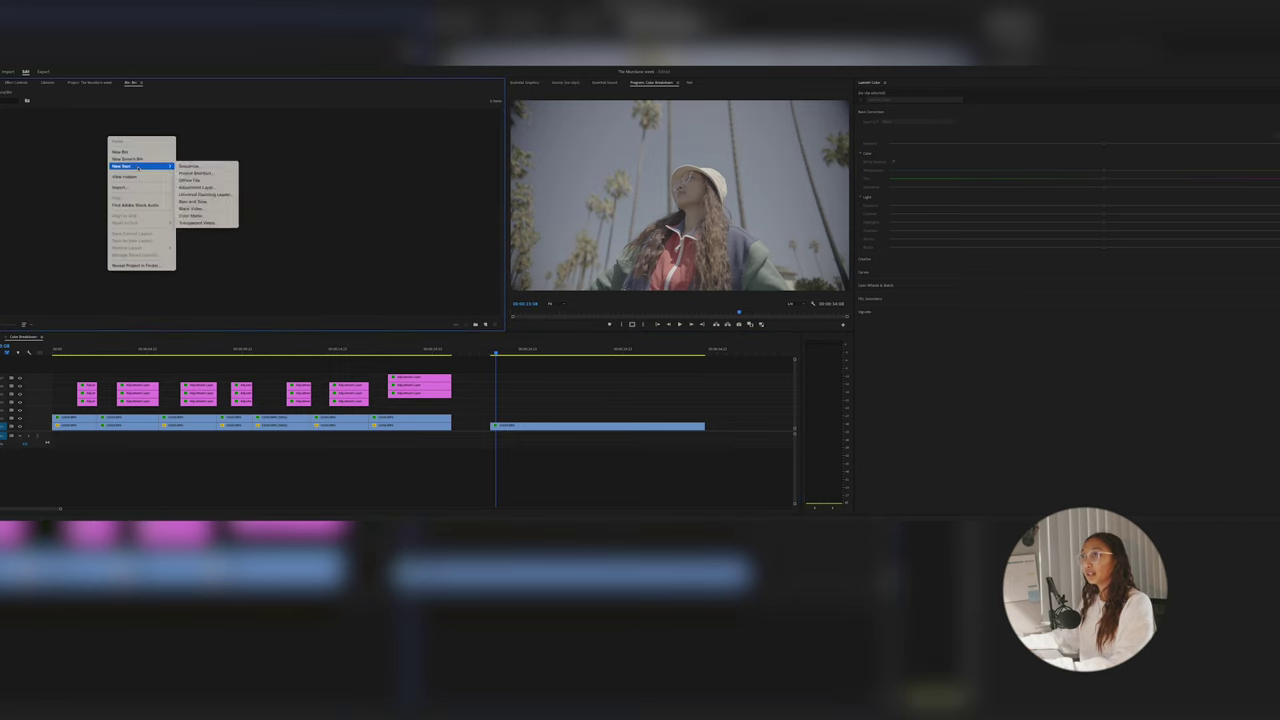
left_click(205, 188)
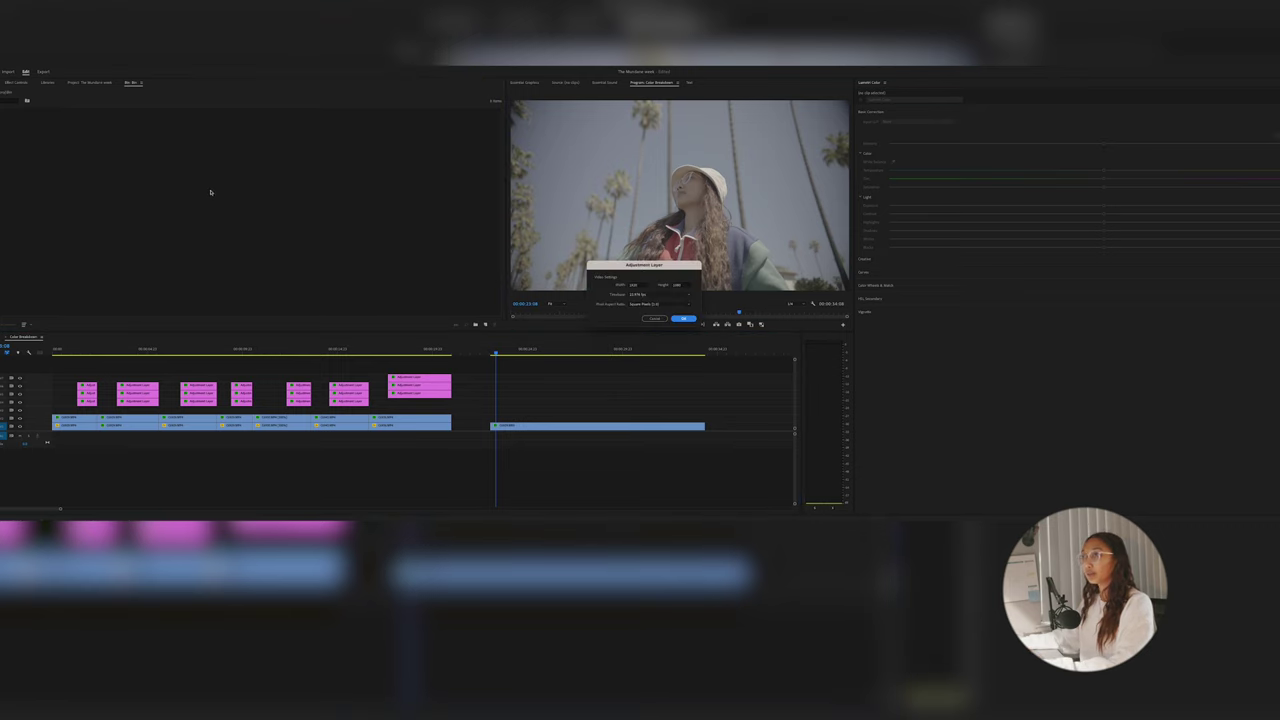
left_click(683, 318)
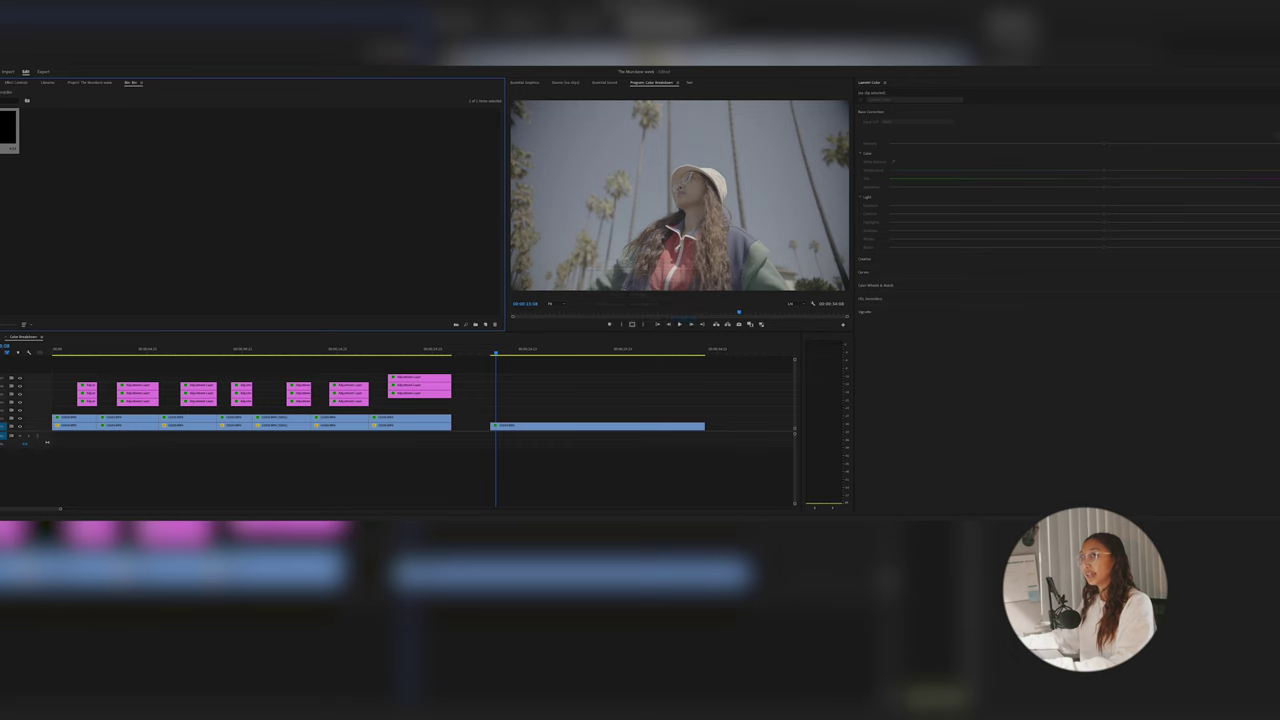
- Place the adjustment layer on V2 above the flat clip and trim it to the clip's length
left_click_drag(9, 130, 496, 413)
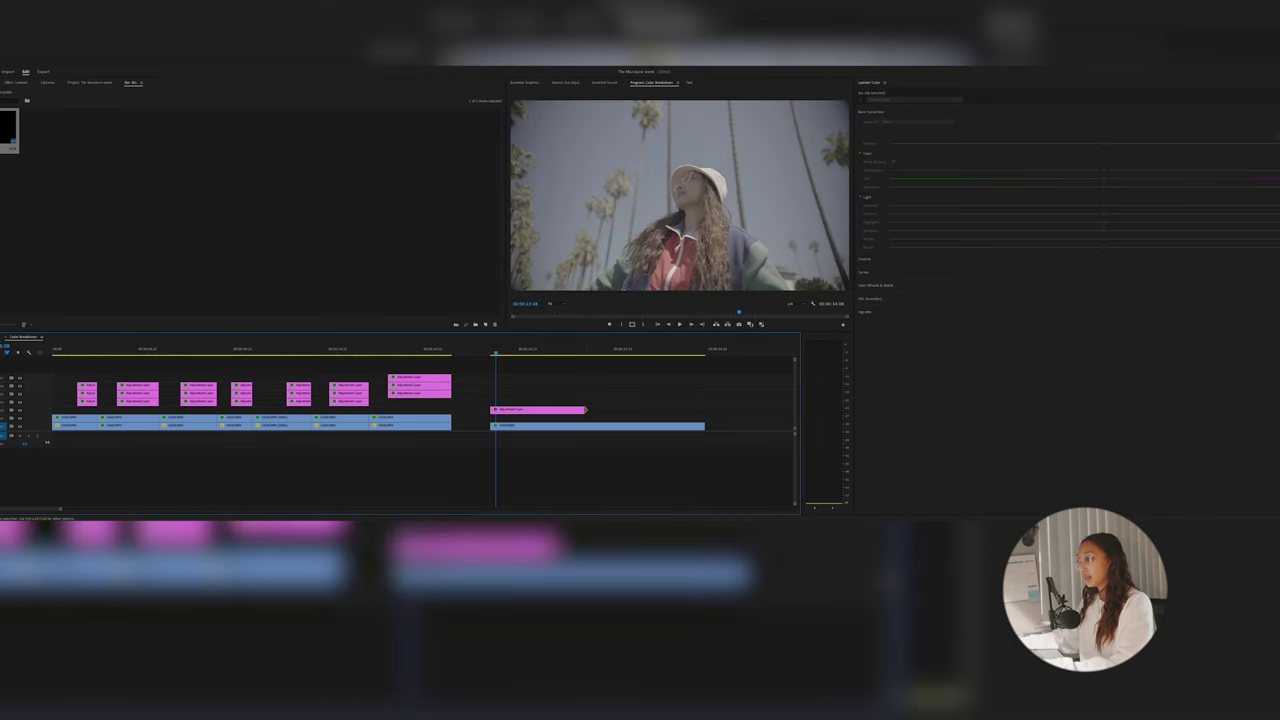
left_click_drag(587, 410, 705, 410)
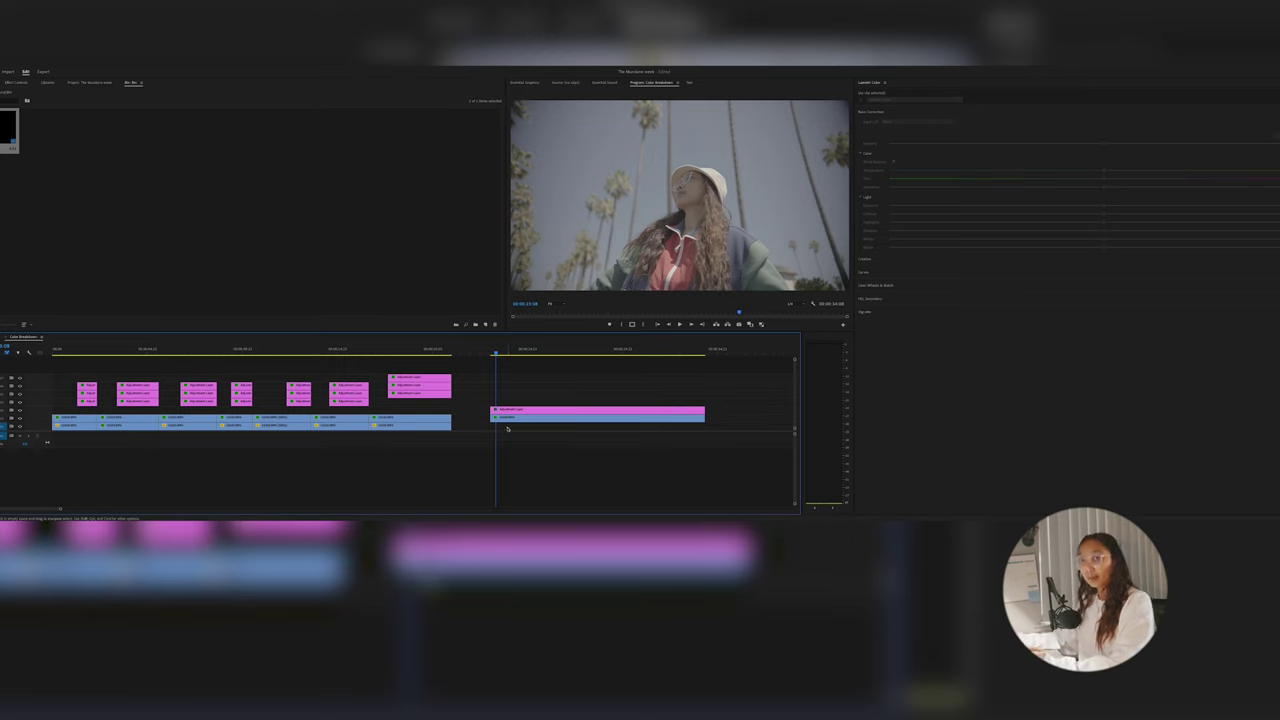
left_click(528, 409)
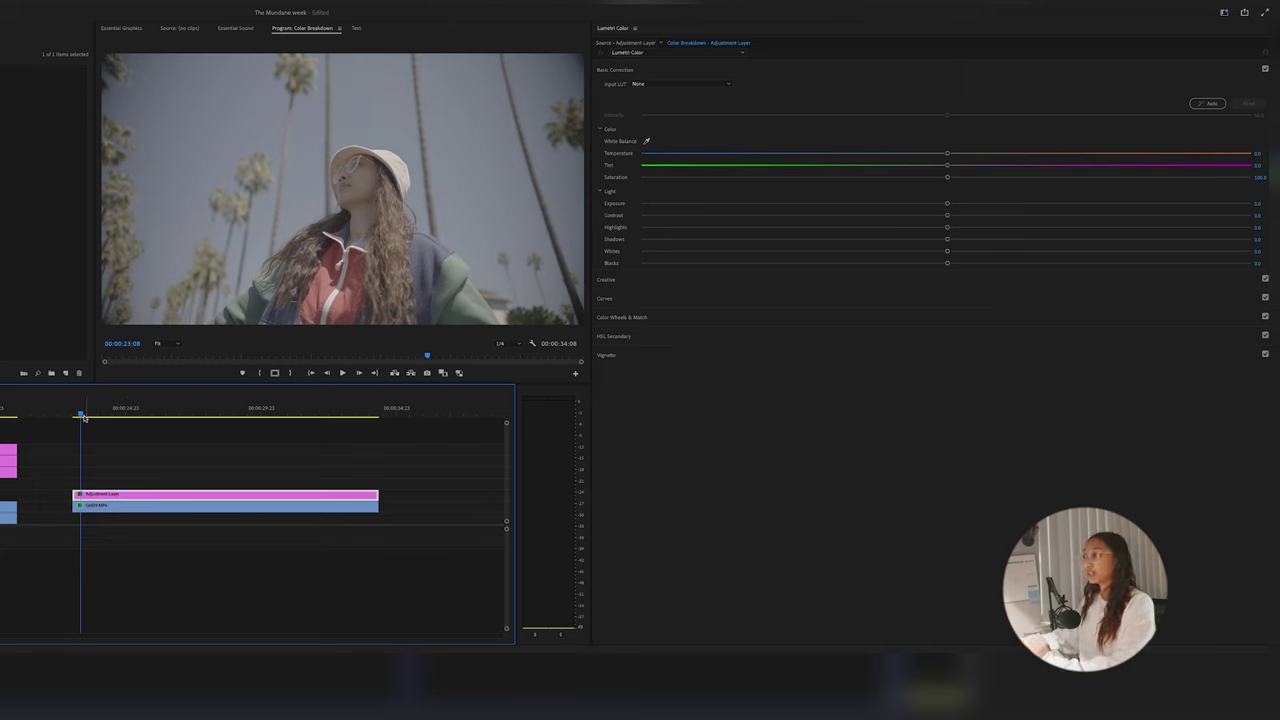
left_click_drag(82, 409, 207, 409)
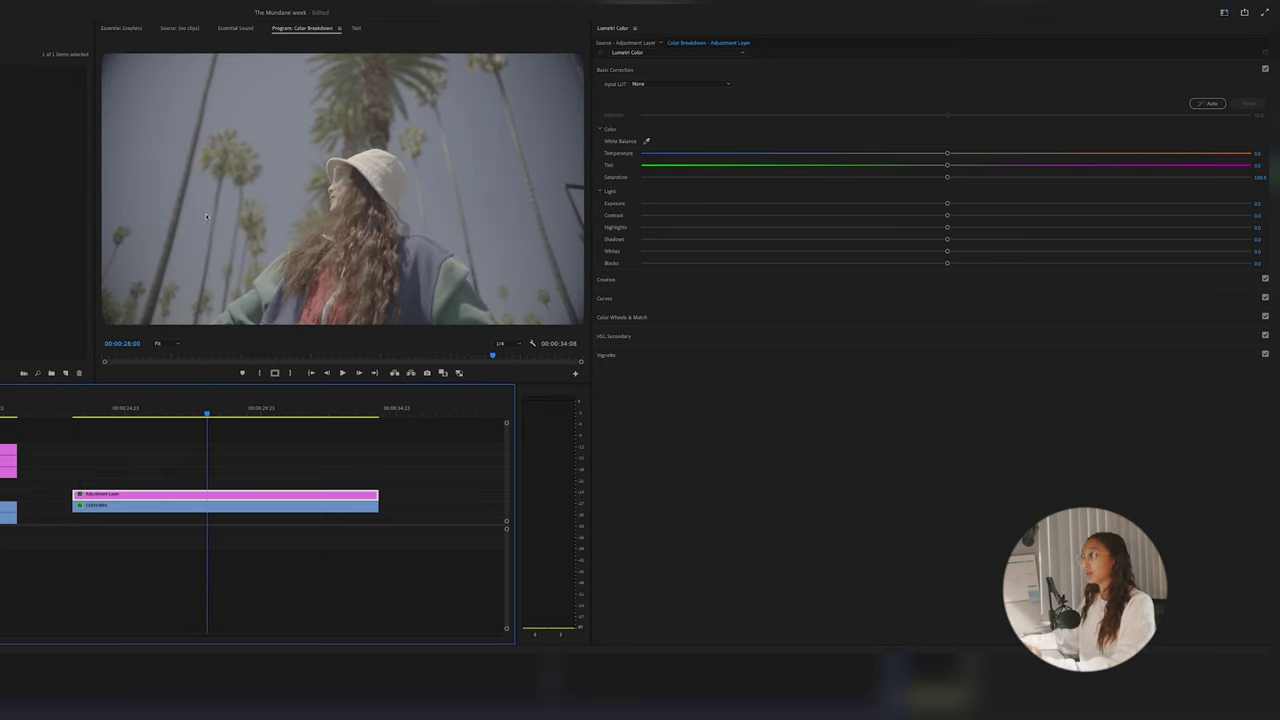
- Set the adjustment layer's Basic Correction Input LUT to CINECOLOR_S-LOG3.cube
left_click(273, 436)
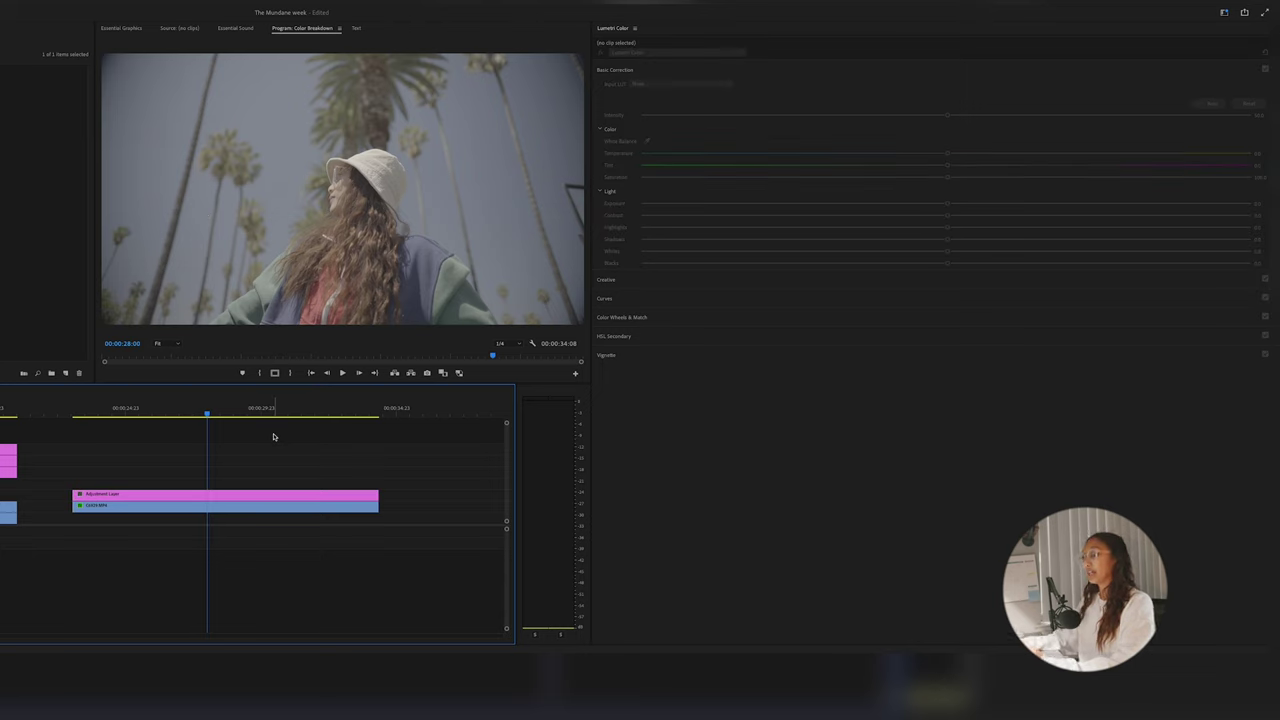
left_click(265, 494)
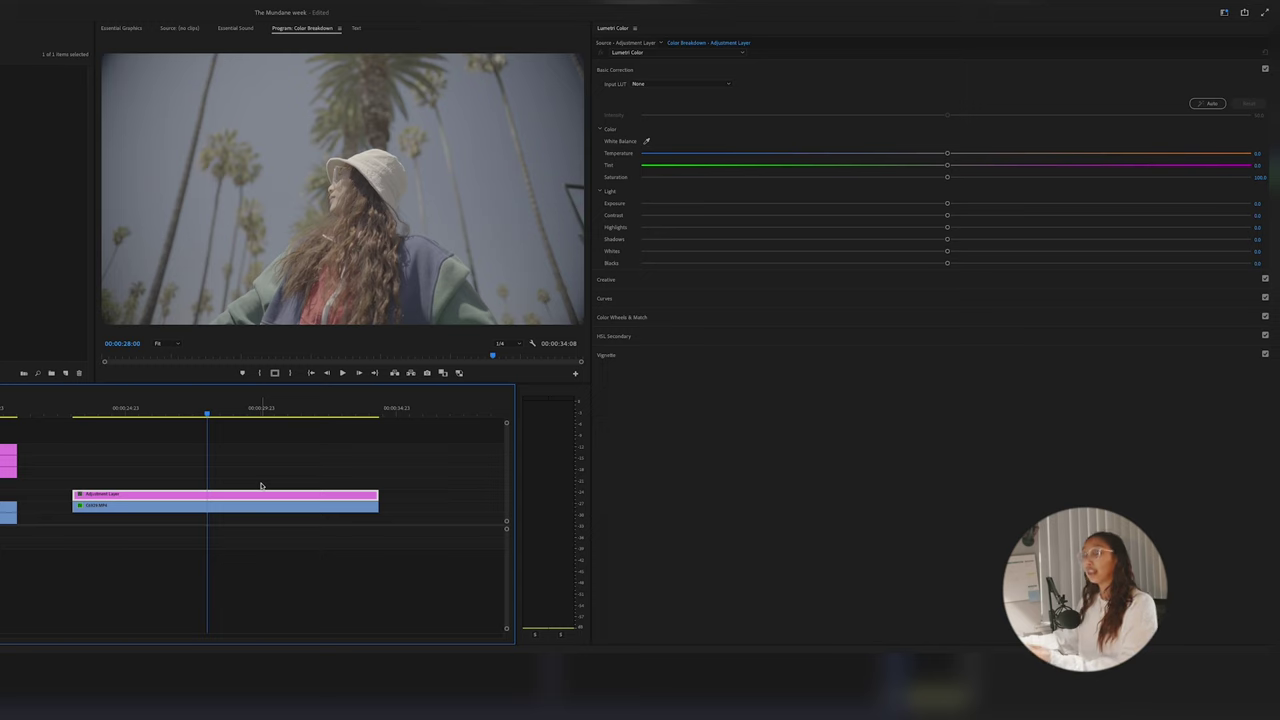
left_click(655, 86)
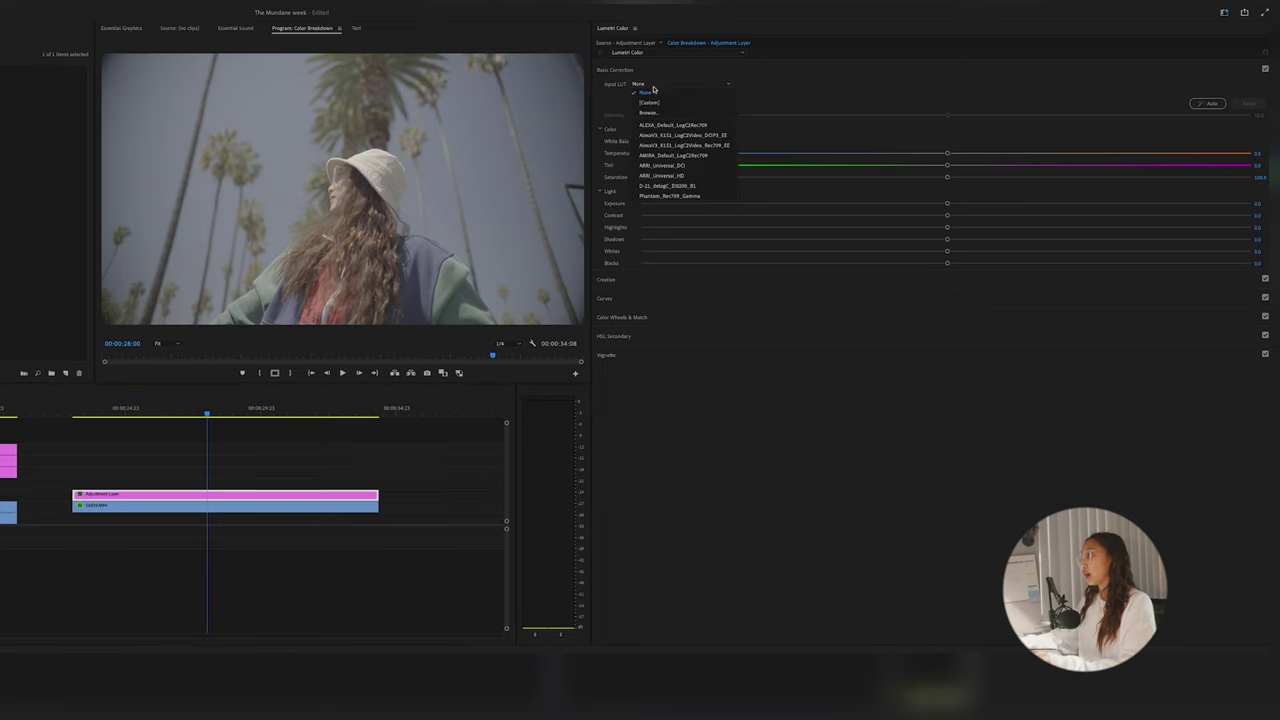
left_click(658, 113)
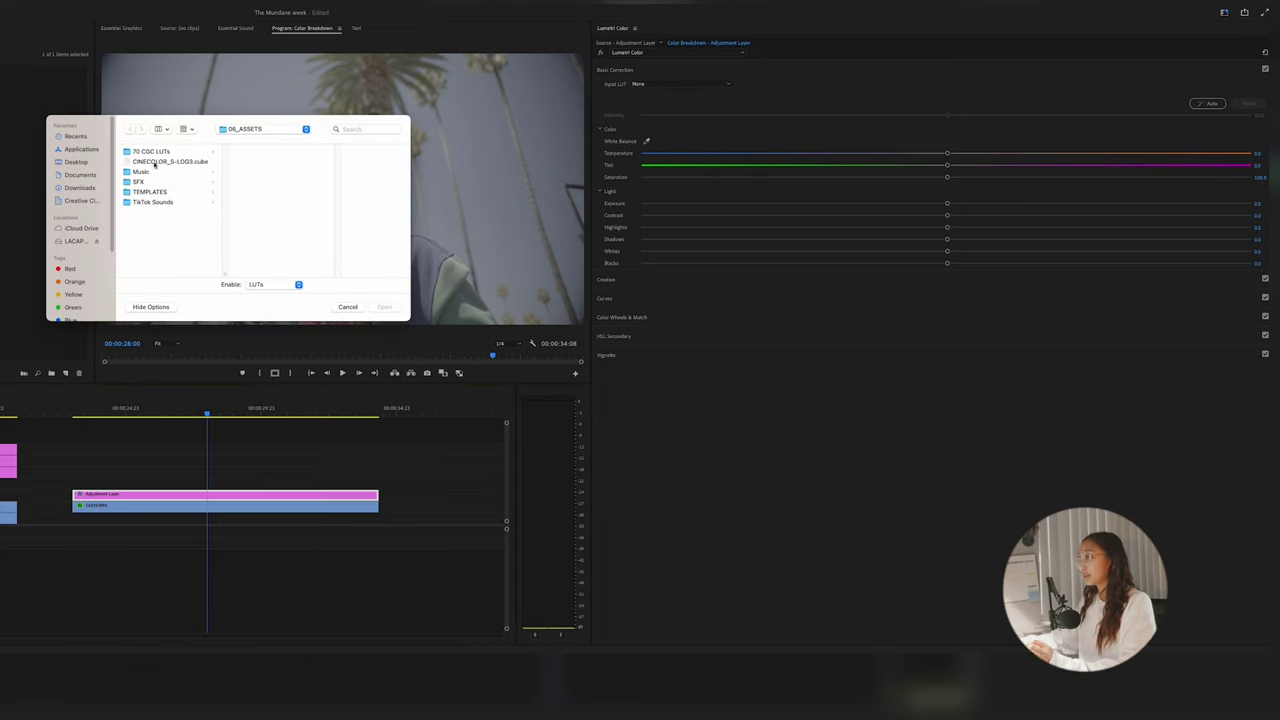
left_click(180, 164)
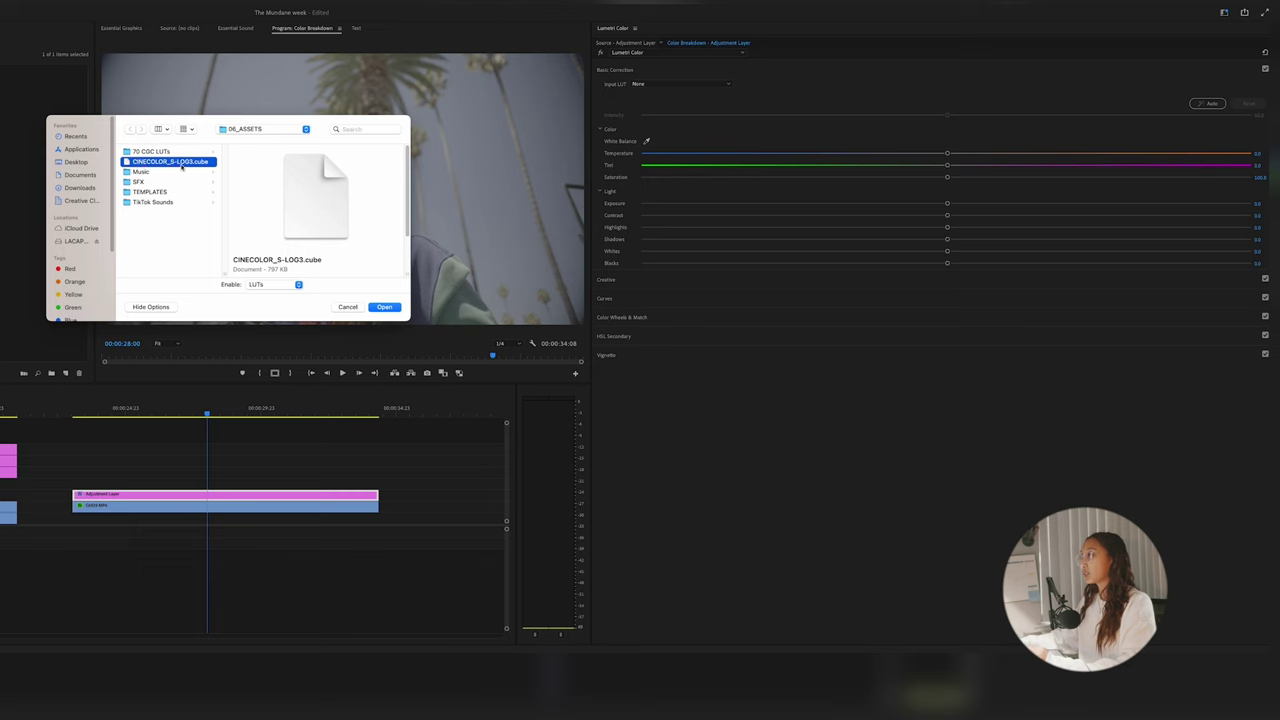
left_click(388, 307)
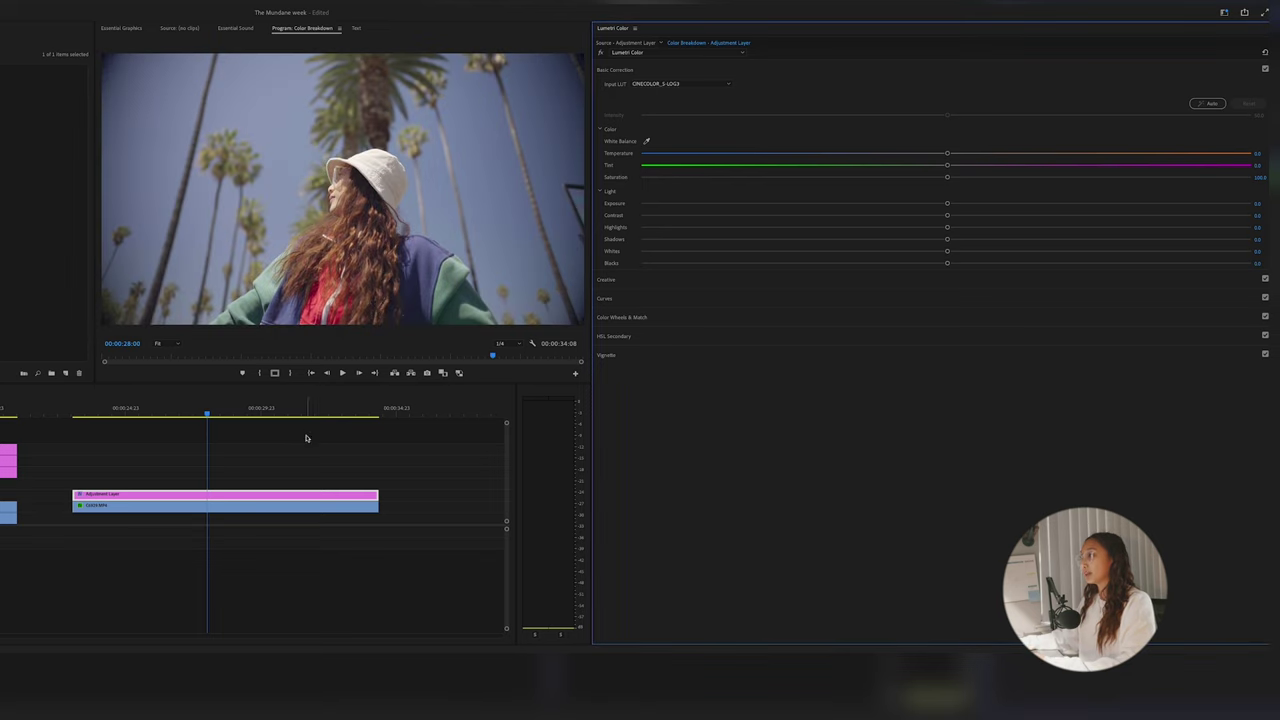
- Review the LUT result and drag a second adjustment layer above the first
left_click(306, 437)
left_click(150, 410)
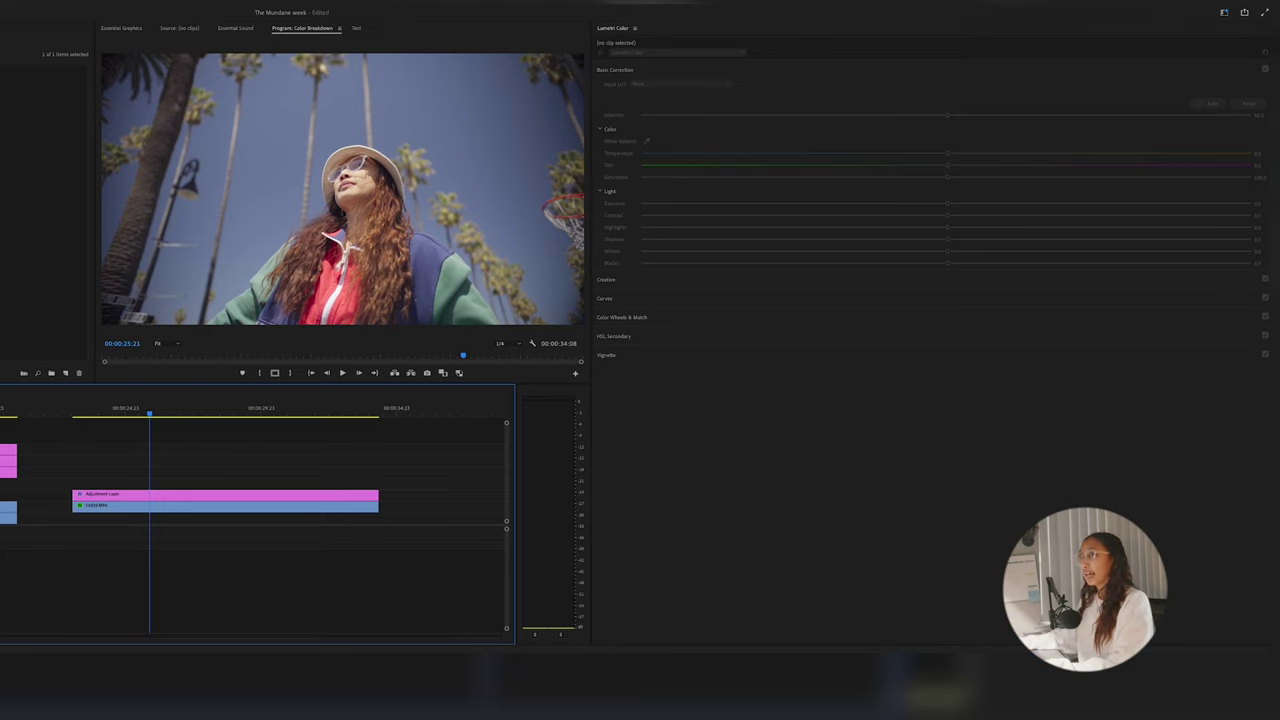
left_click_drag(40, 80, 366, 489)
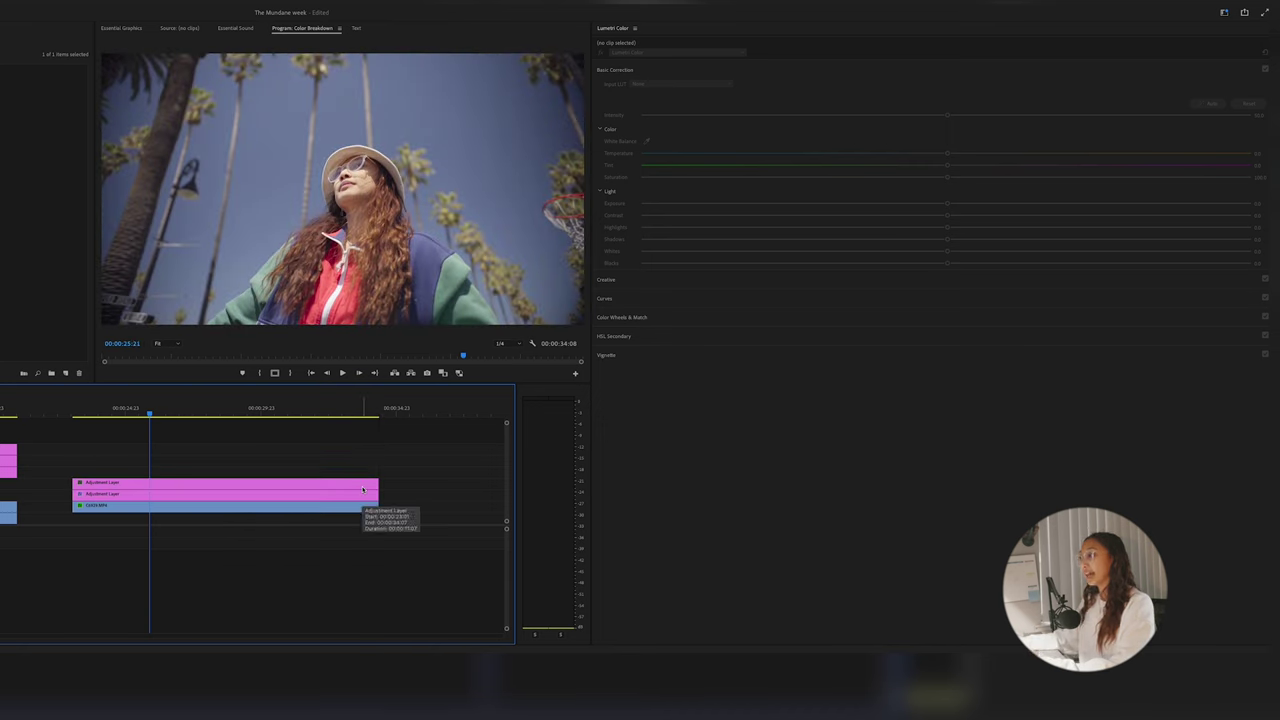
- Shape the top layer's RGB curve: black point moved right, mids lowered, highlights lifted slightly
left_click(364, 488)
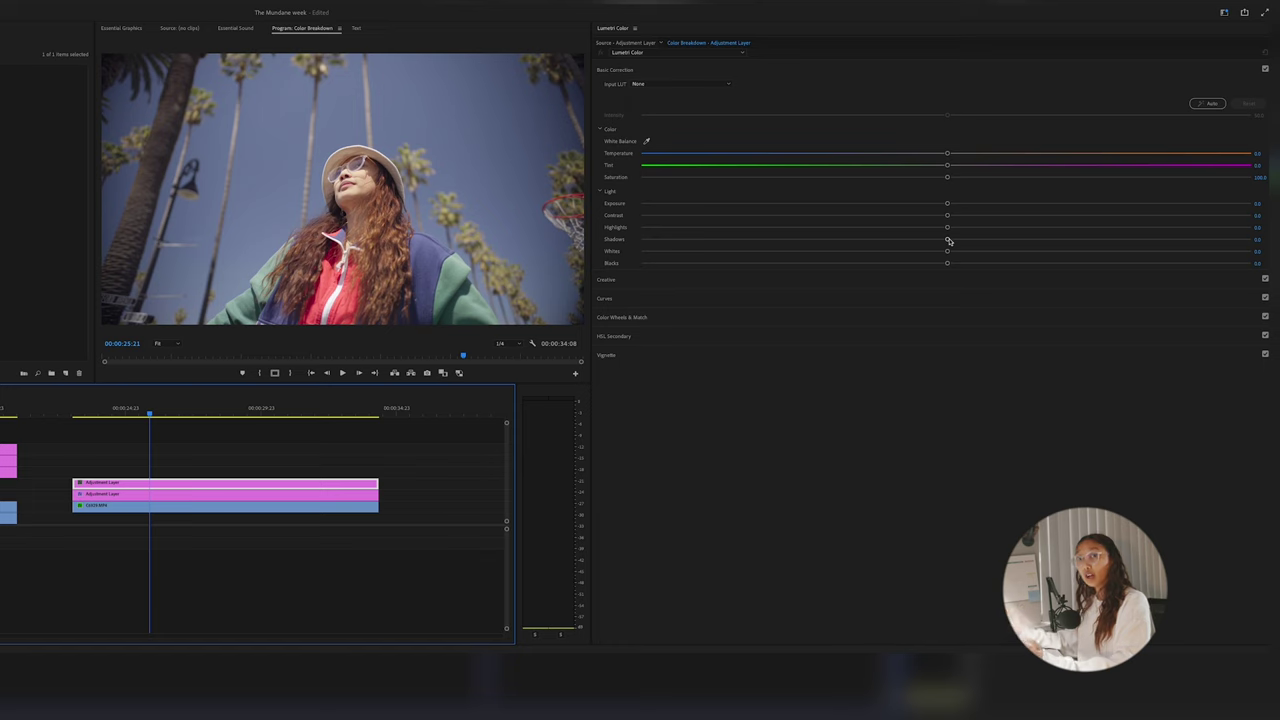
left_click(603, 301)
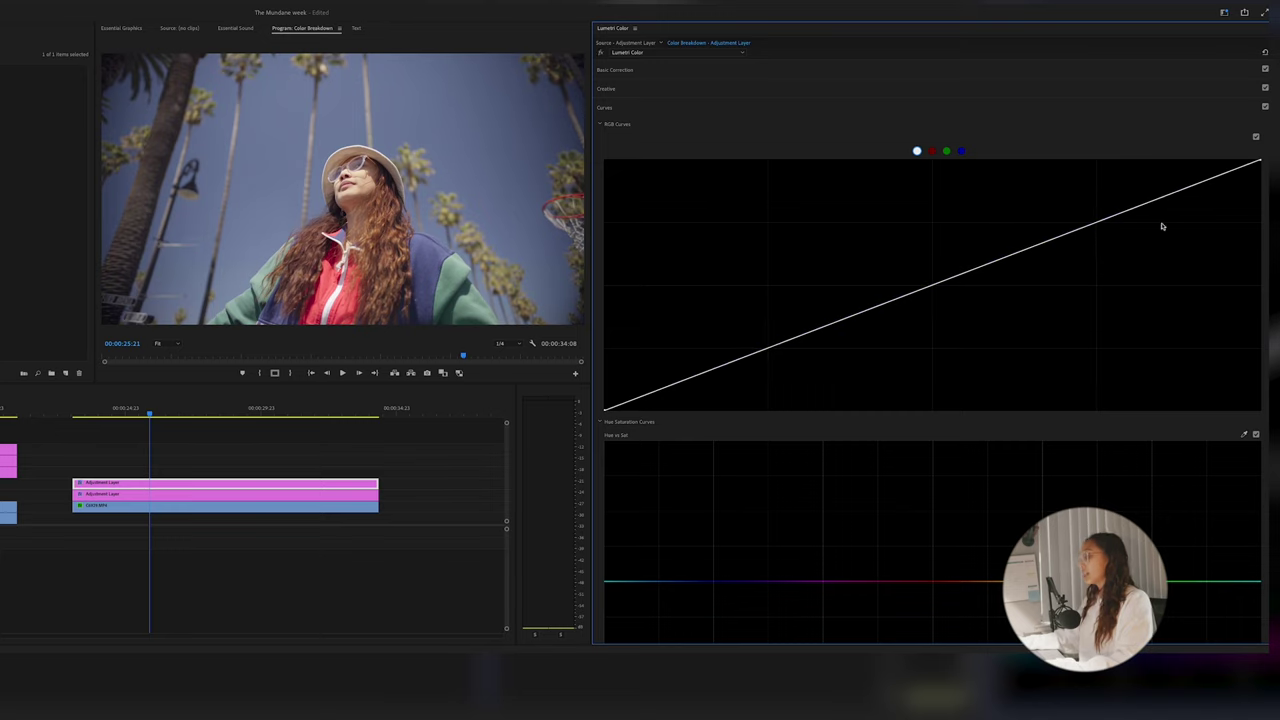
left_click_drag(1106, 220, 1100, 200)
double_click(1100, 200)
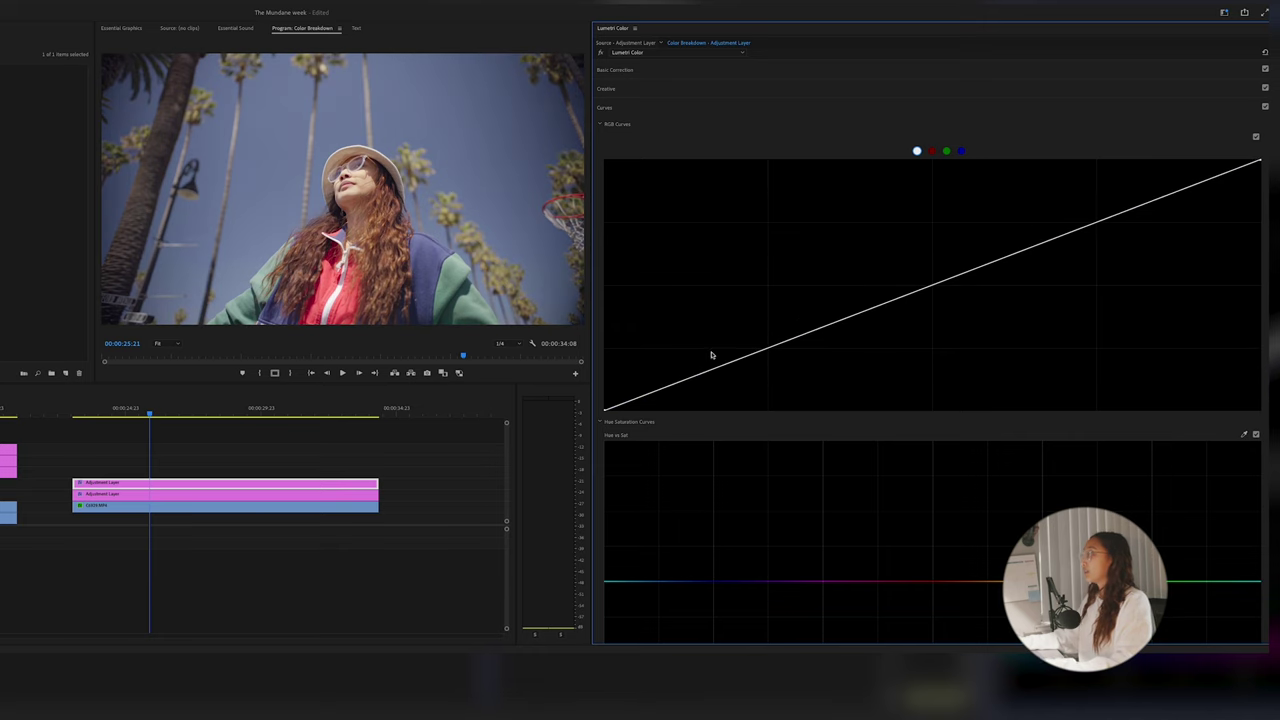
left_click_drag(668, 390, 671, 391)
double_click(671, 391)
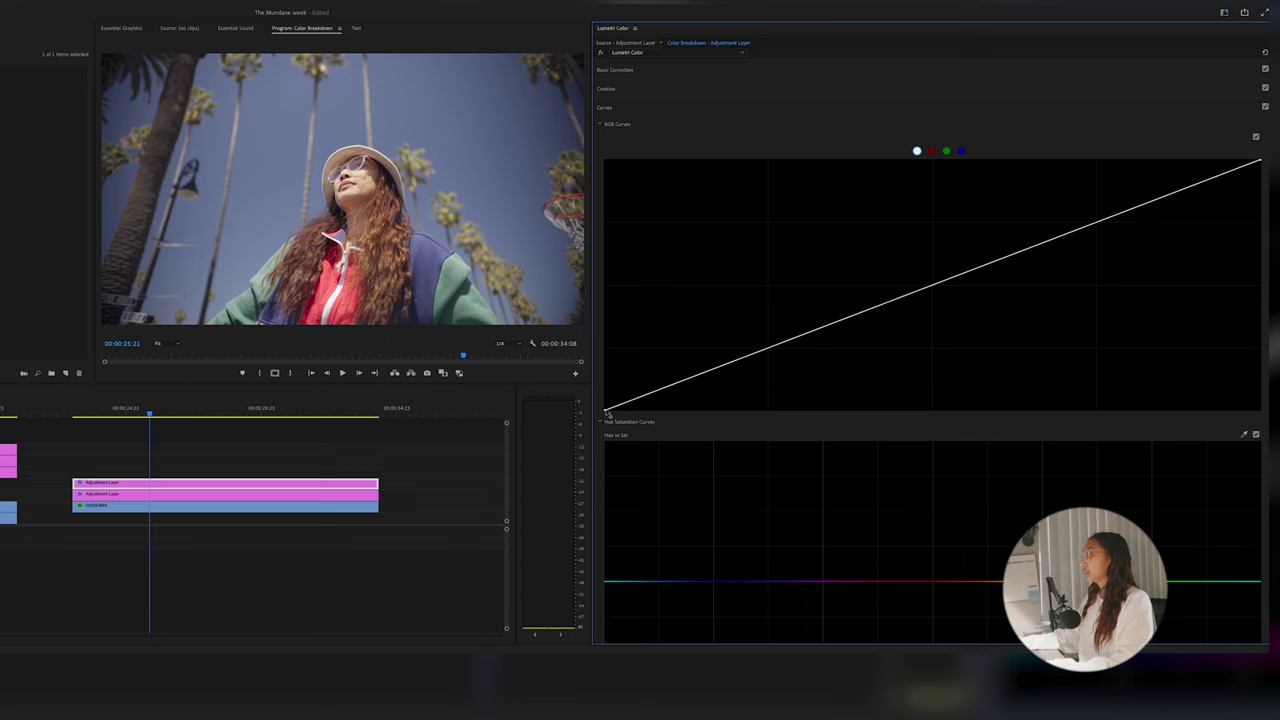
left_click_drag(605, 410, 662, 409)
left_click_drag(934, 297, 937, 305)
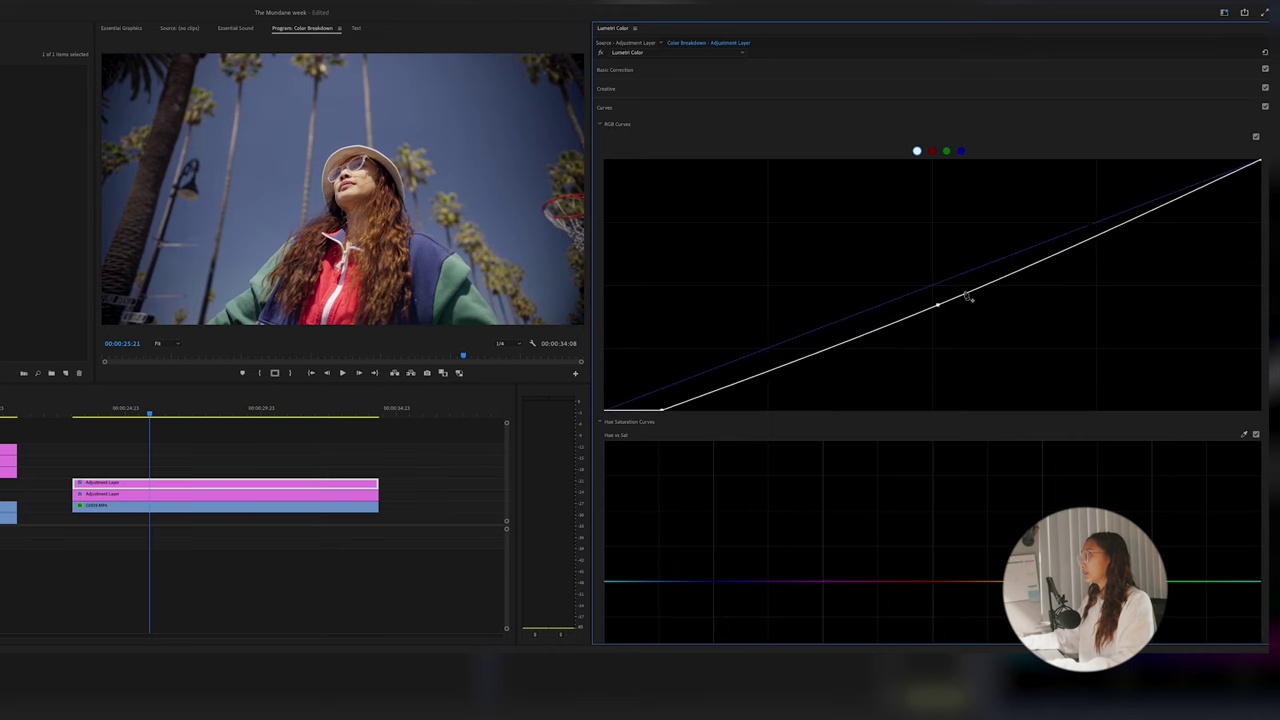
left_click_drag(1154, 213, 1153, 204)
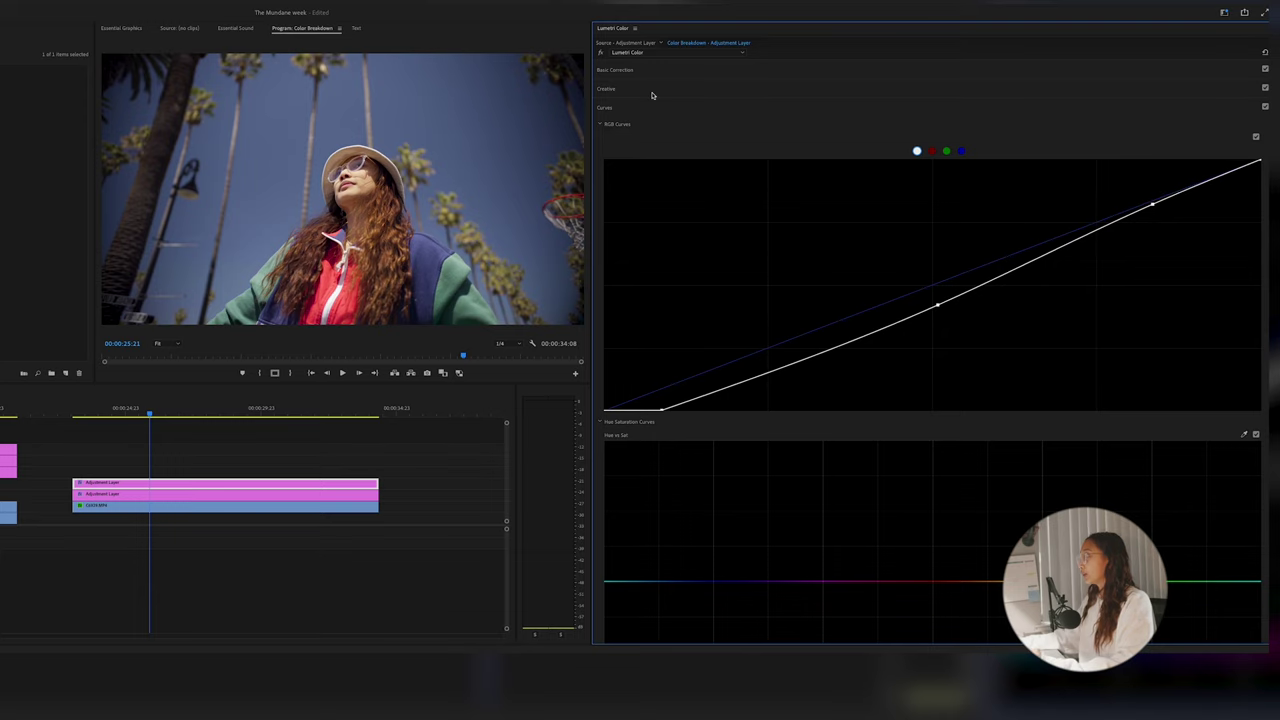
- Raise Basic Correction Highlights to 22.2 and pull Shadows slightly negative, then deselect to review
left_click(625, 70)
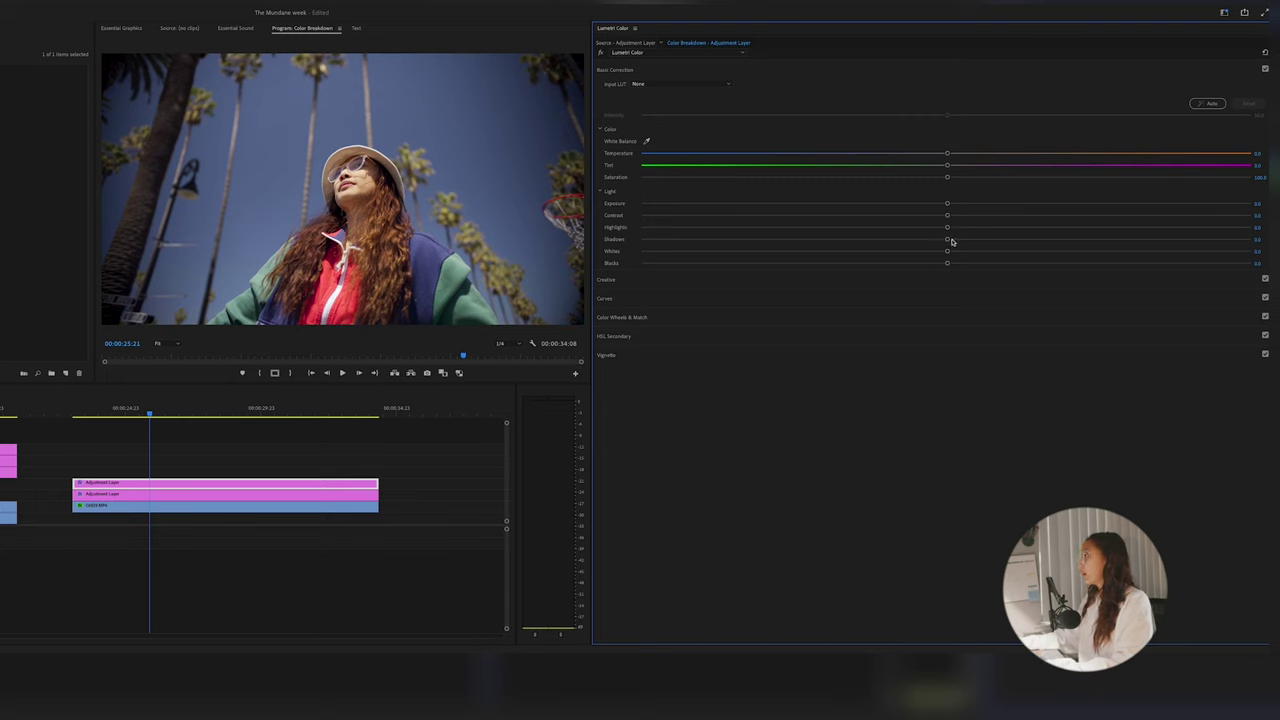
left_click_drag(947, 239, 1014, 228)
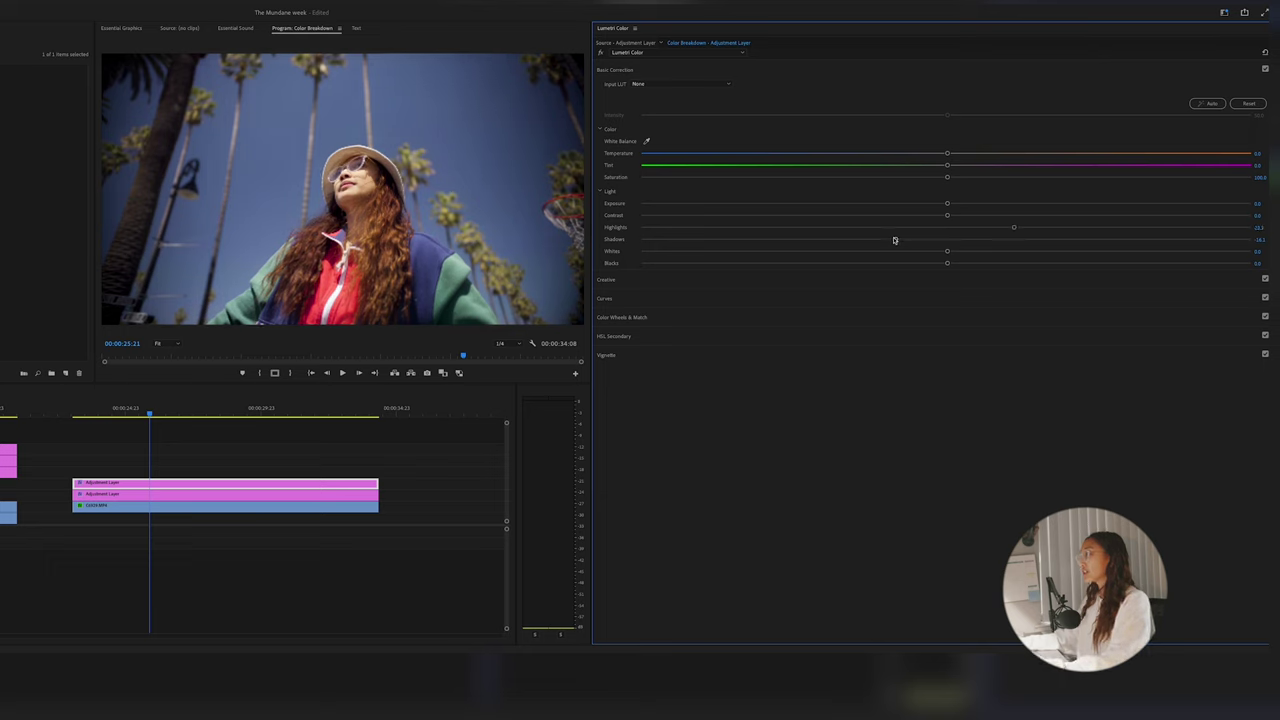
left_click_drag(895, 240, 919, 241)
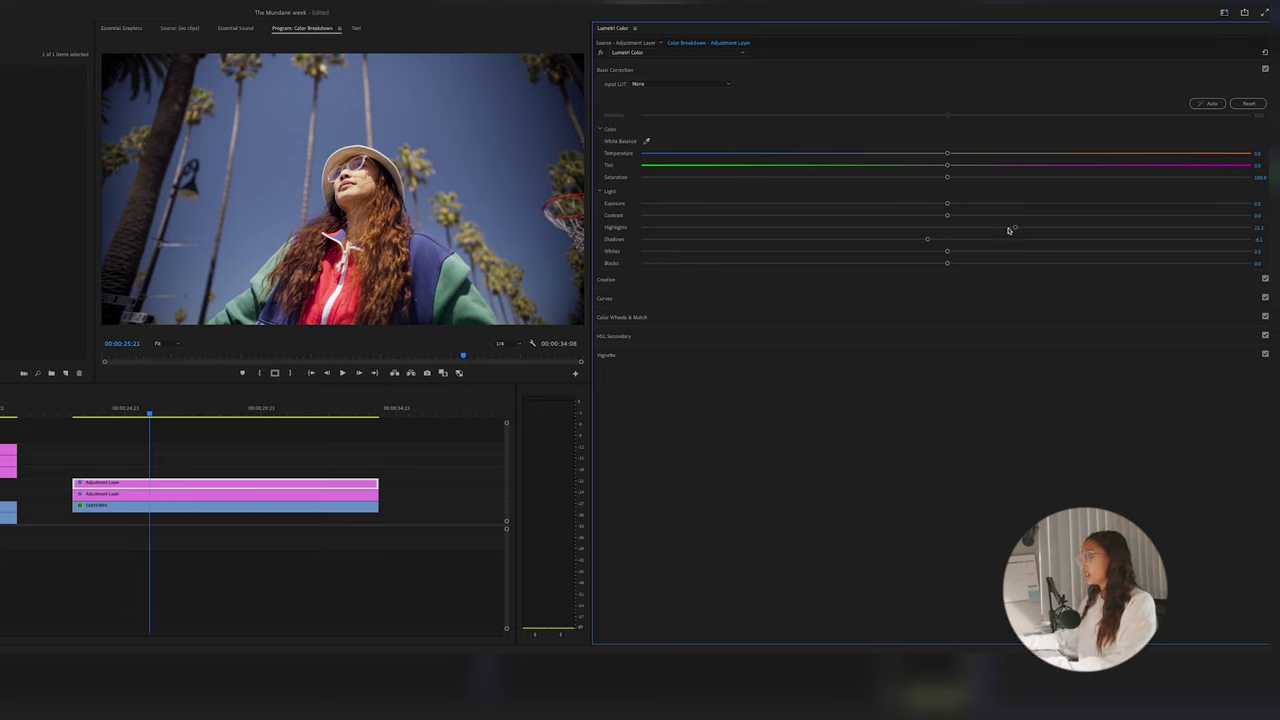
left_click(174, 452)
left_click(174, 452)
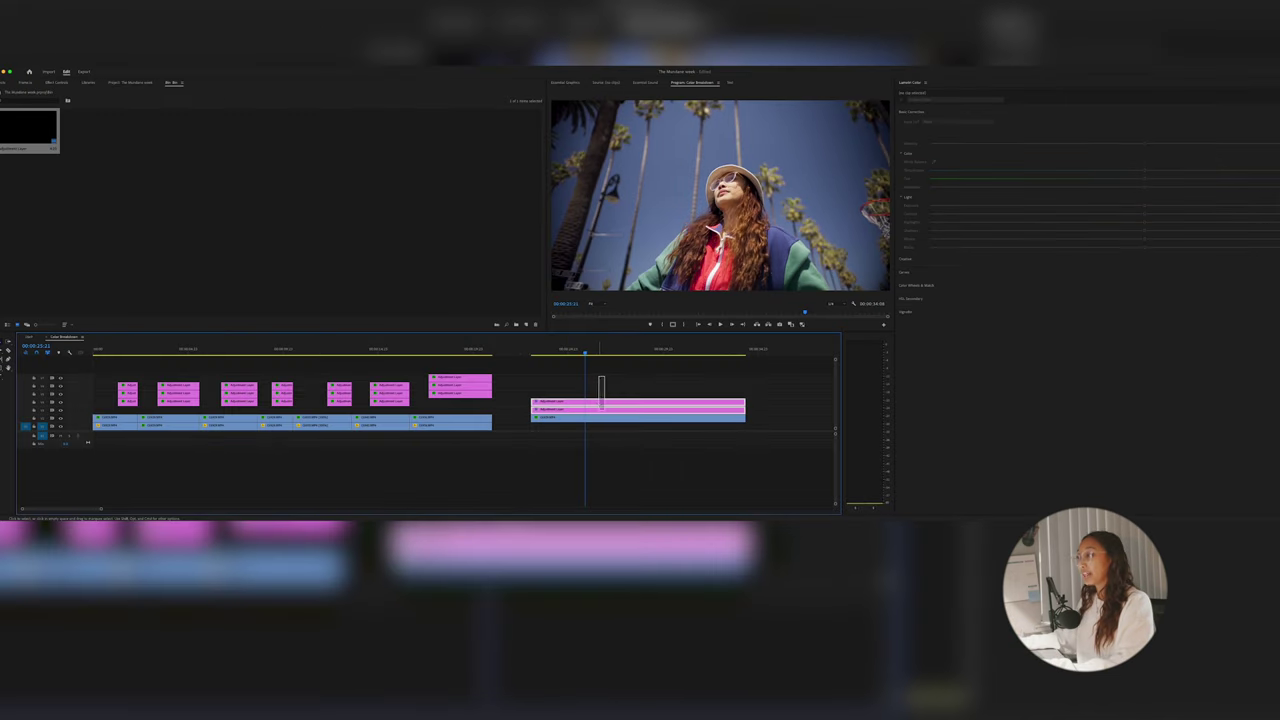
- Move the adjustment layer up a track and duplicate the flat clip onto the track above it
left_click(167, 489)
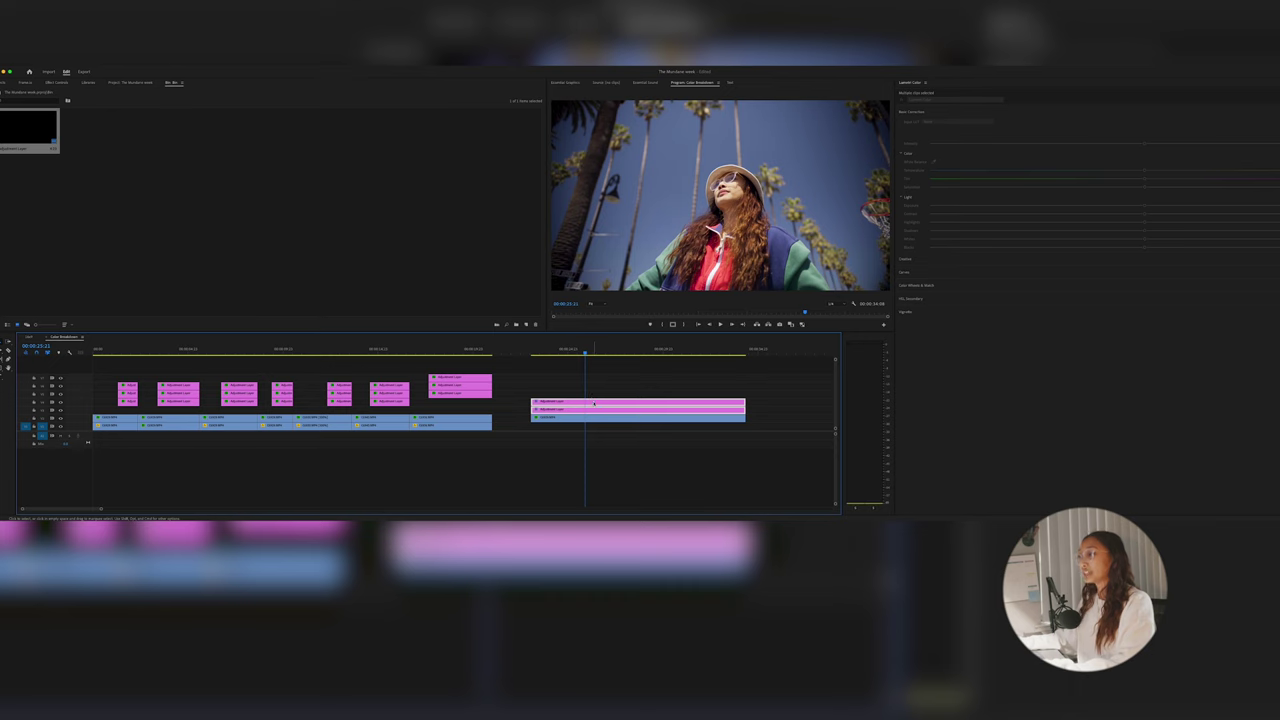
left_click_drag(594, 403, 593, 397)
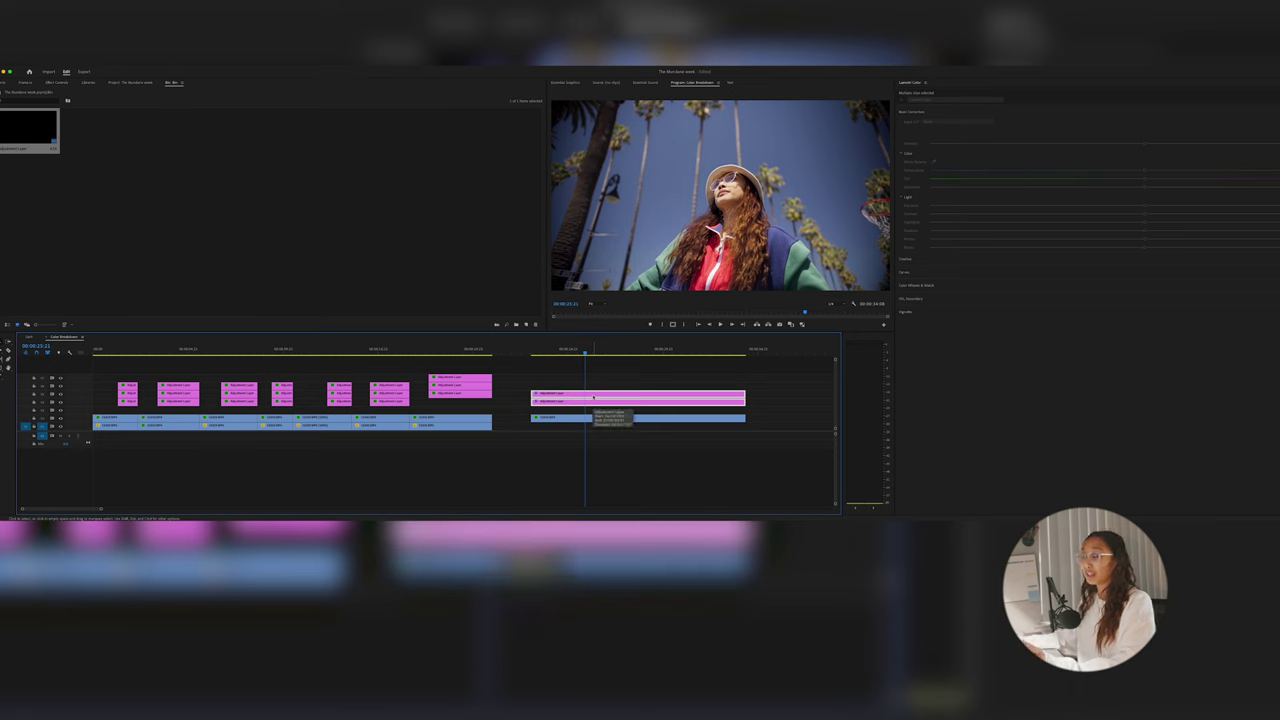
left_click(600, 421)
left_click_drag(600, 421, 599, 412)
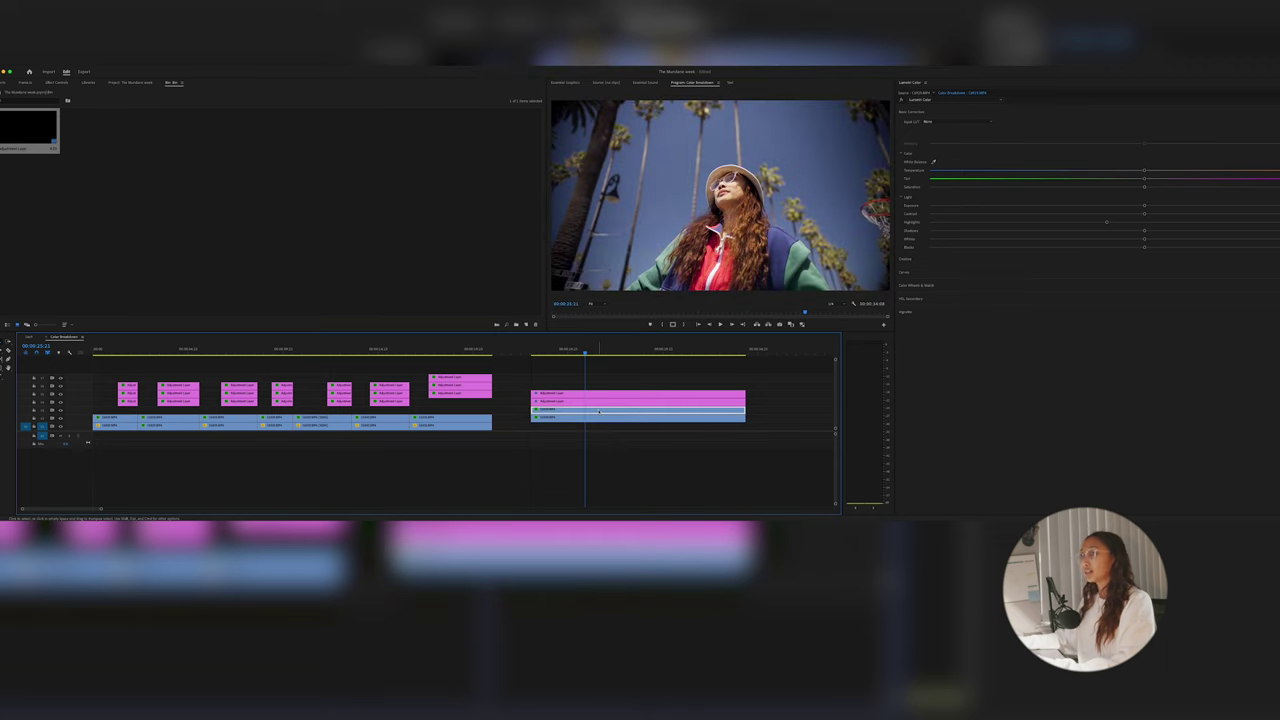
- Apply Gaussian Blur to the upper clip copy and set its Blend Mode to Screen
left_click(57, 82)
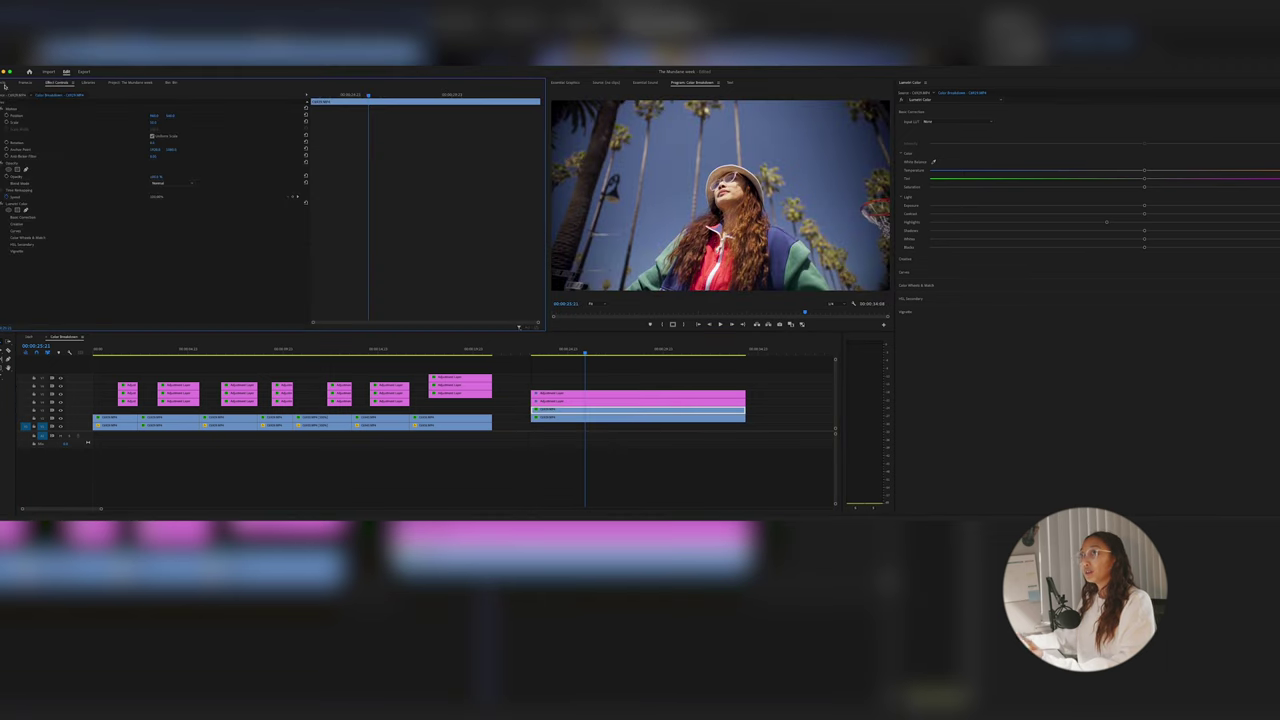
left_click(25, 82)
left_click(26, 158)
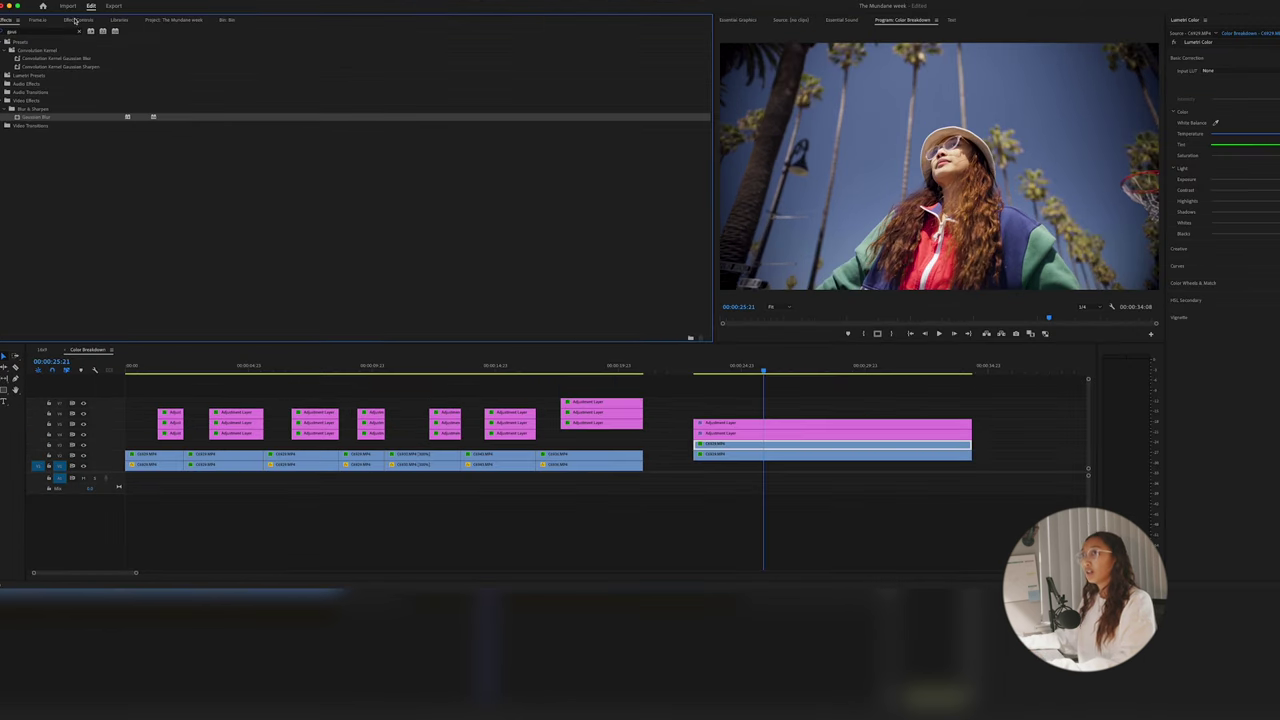
left_click(75, 20)
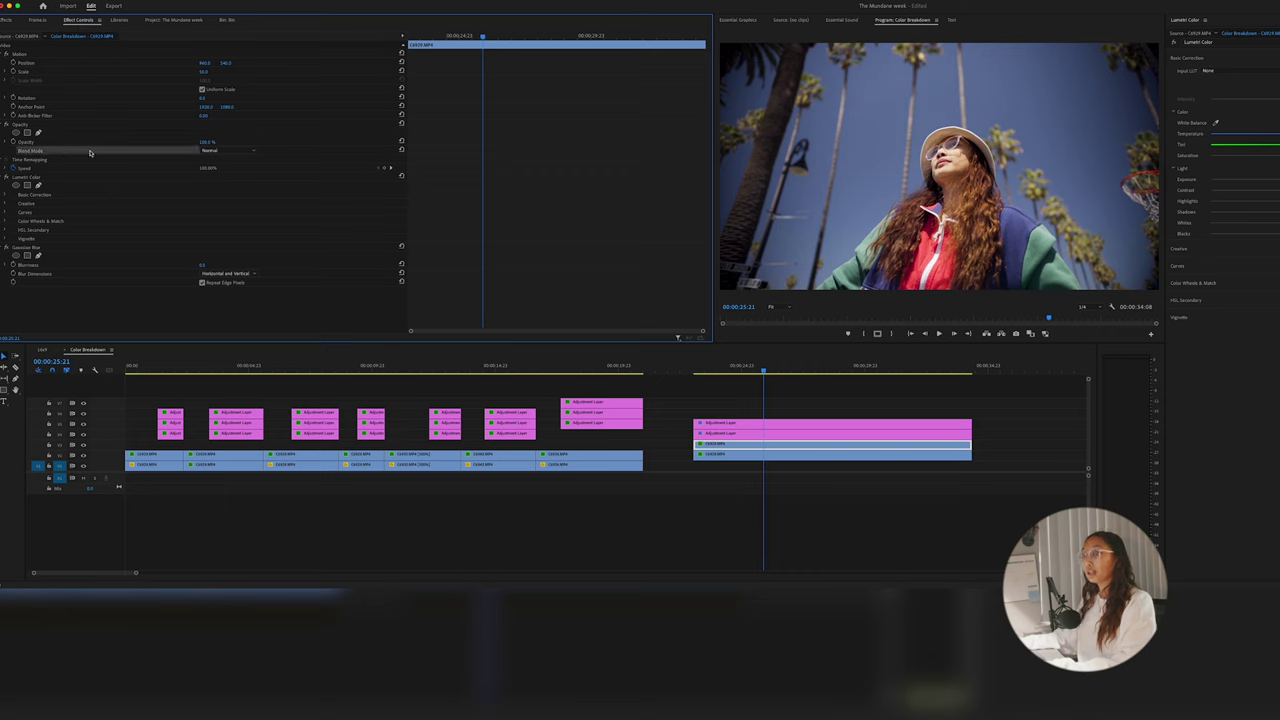
left_click(215, 150)
left_click(250, 238)
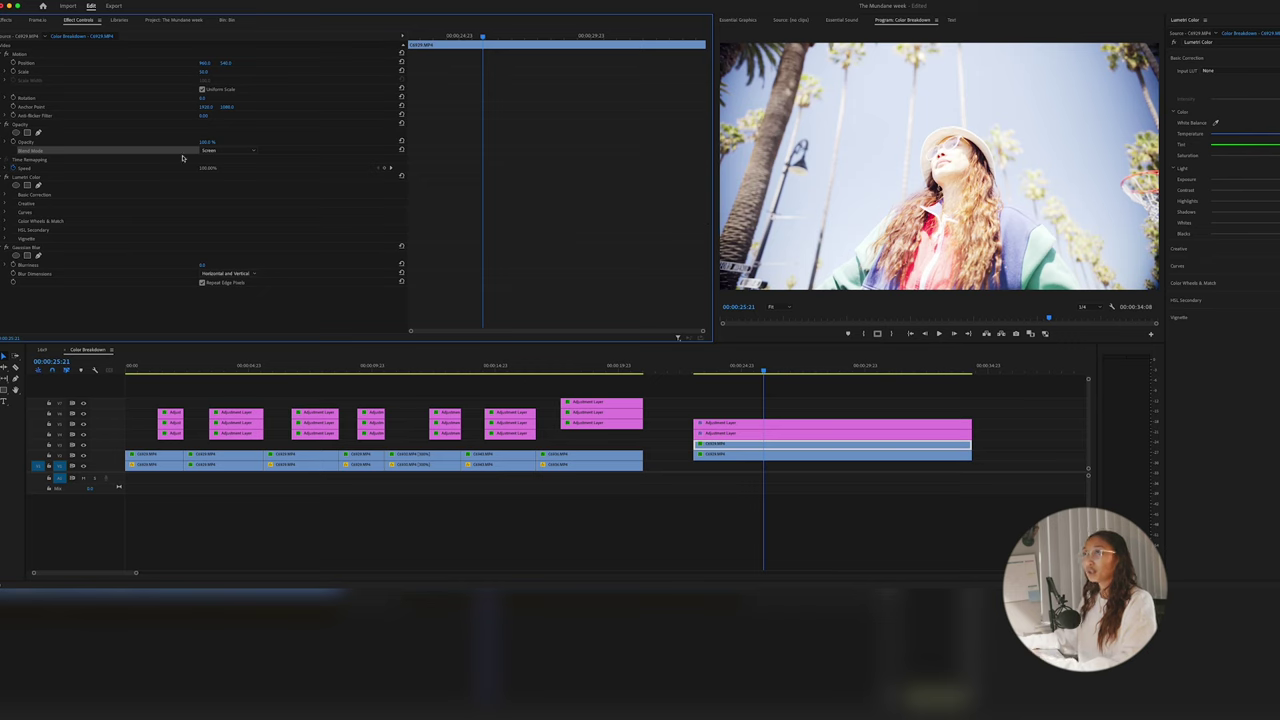
- Increase the copy's Blurriness, lower its Opacity sharply, and toggle the blur to compare
left_click(100, 144)
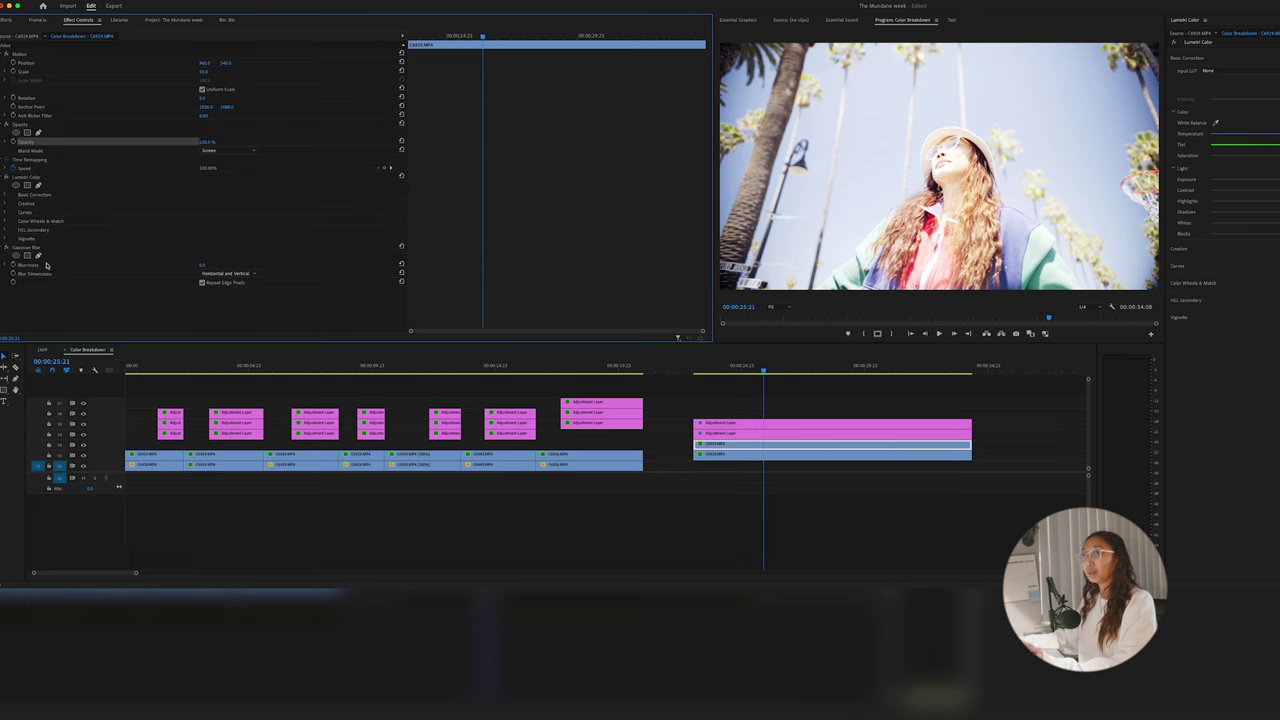
mouse_move(204, 266)
left_mouse_down()
mouse_move(275, 266)
mouse_move(210, 265)
left_mouse_up()
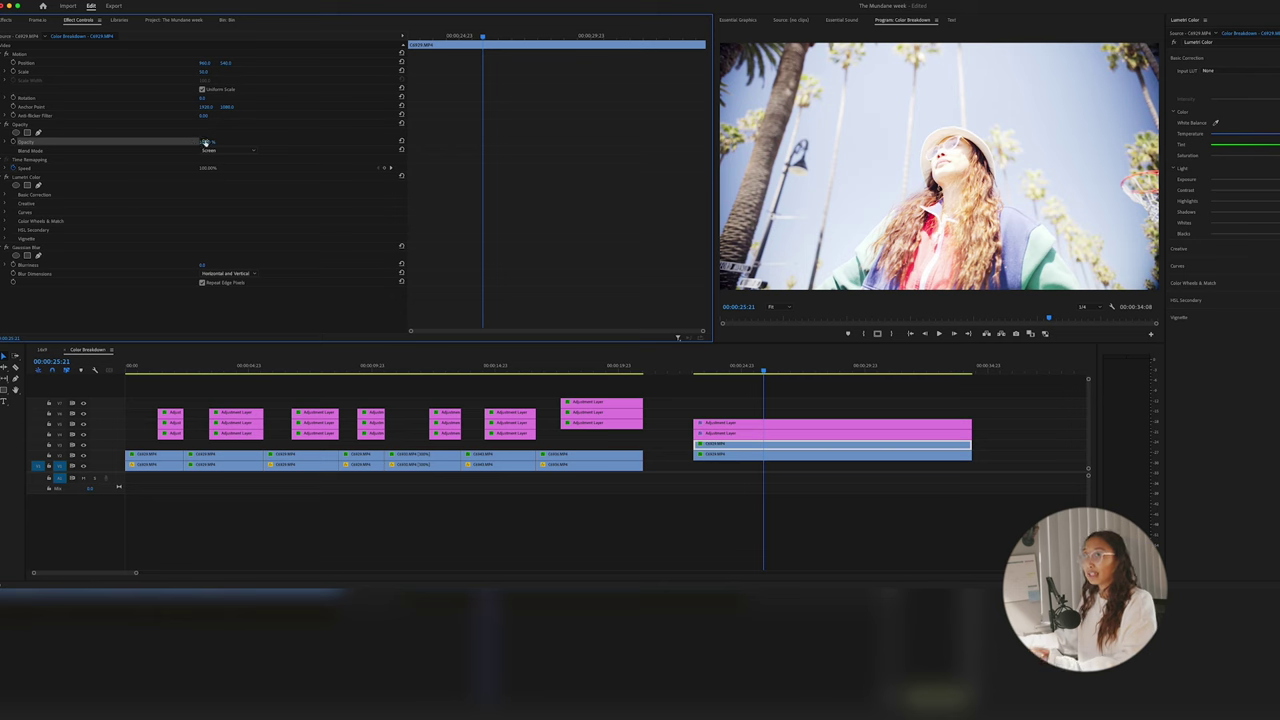
left_click_drag(204, 142, 167, 168)
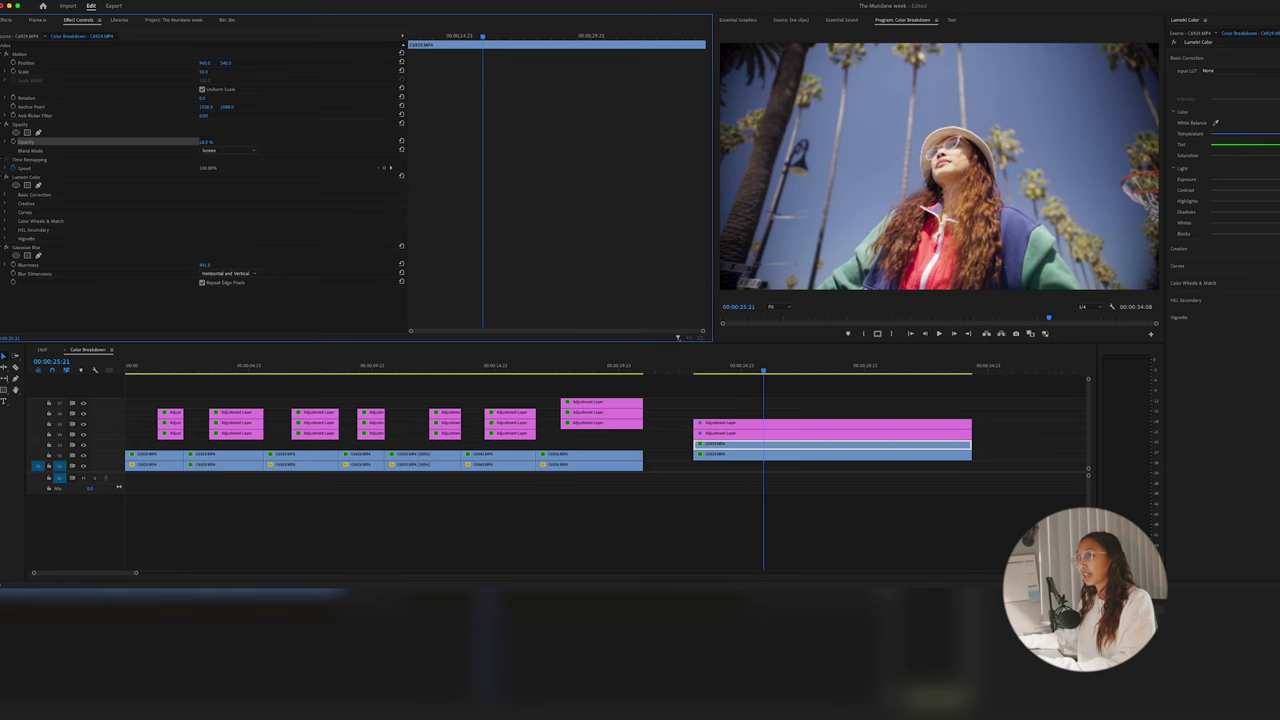
left_click(6, 249)
left_click(6, 249)
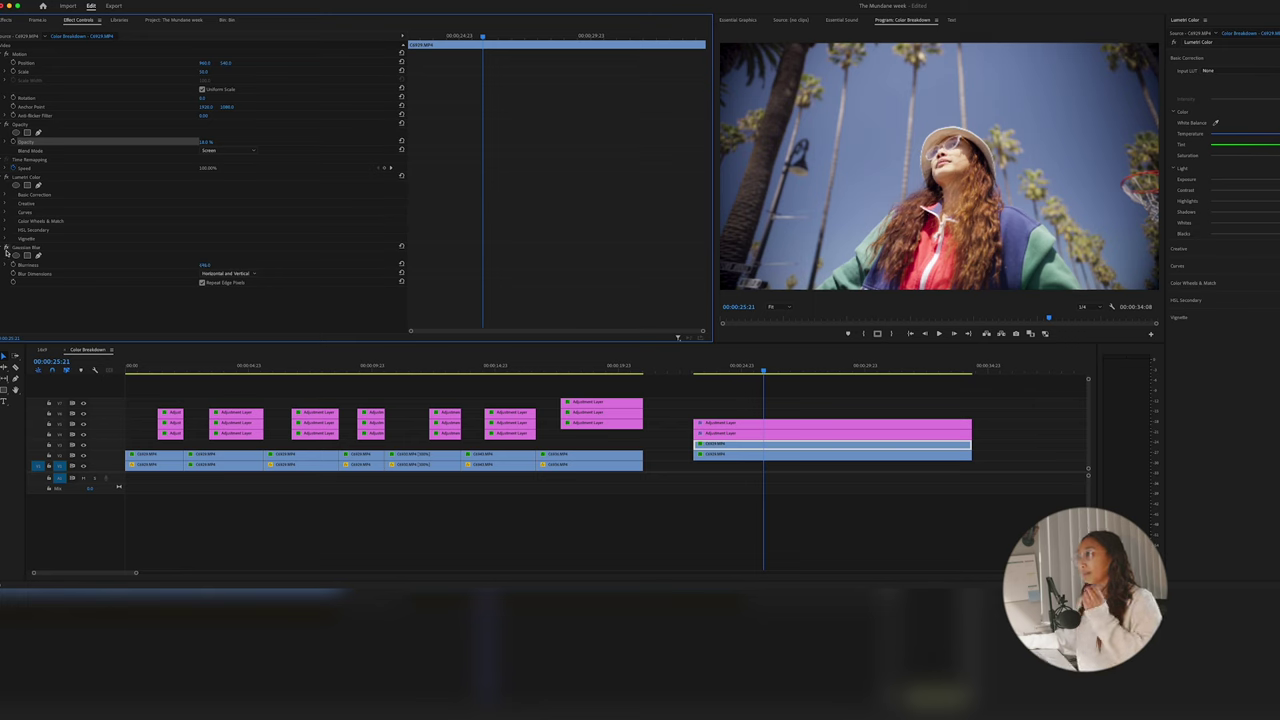
left_click(6, 249)
left_click(6, 249)
left_click(6, 249)
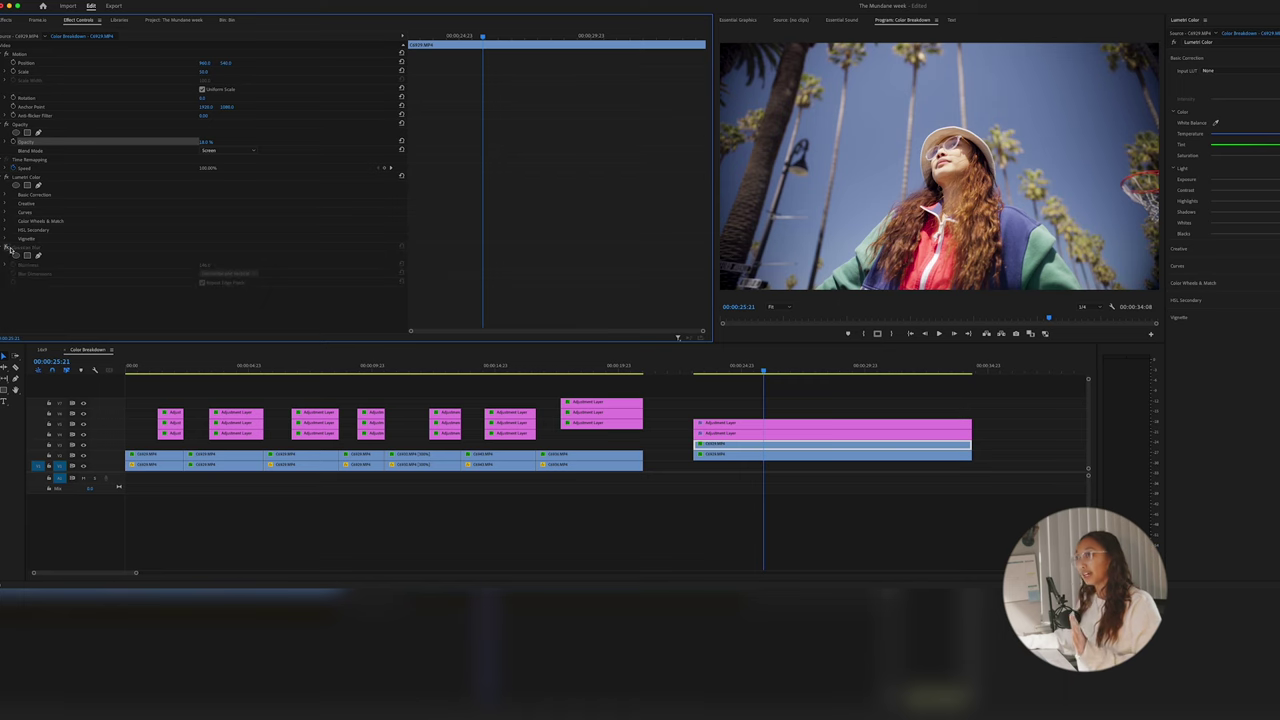
left_click(6, 249)
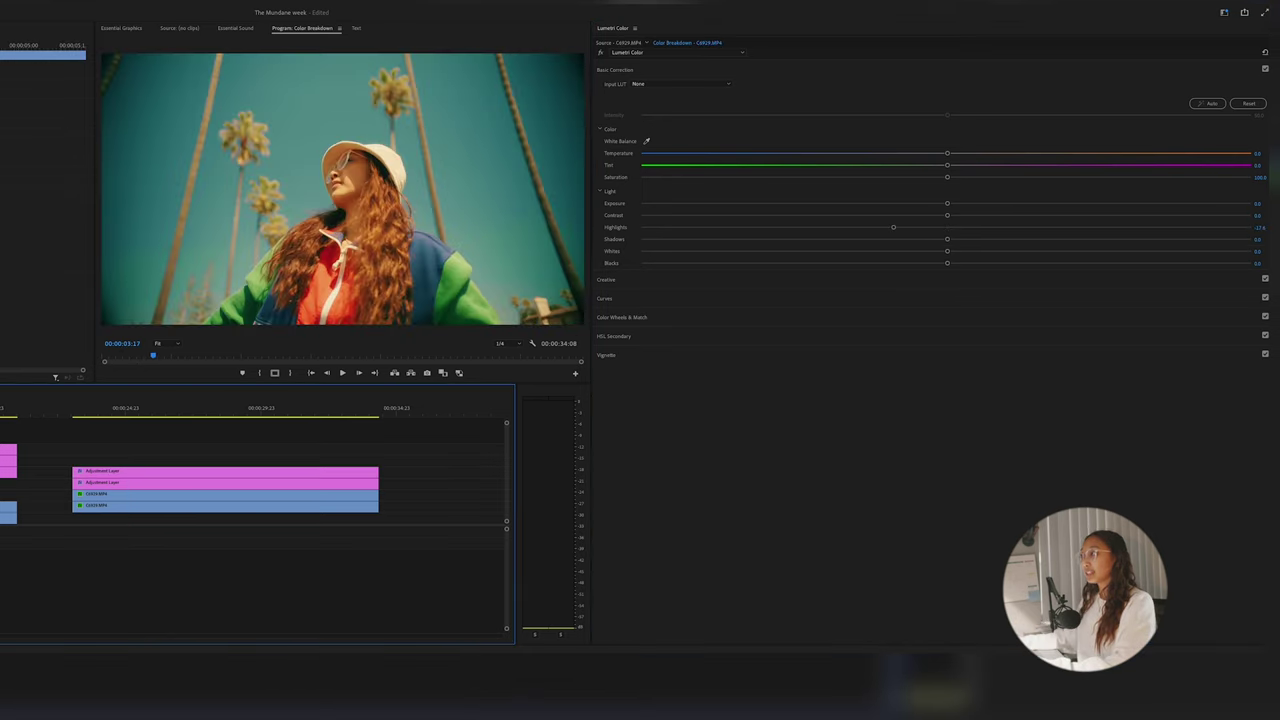
- Extend the new top adjustment layer across the full palm-tree shot
key("Down")
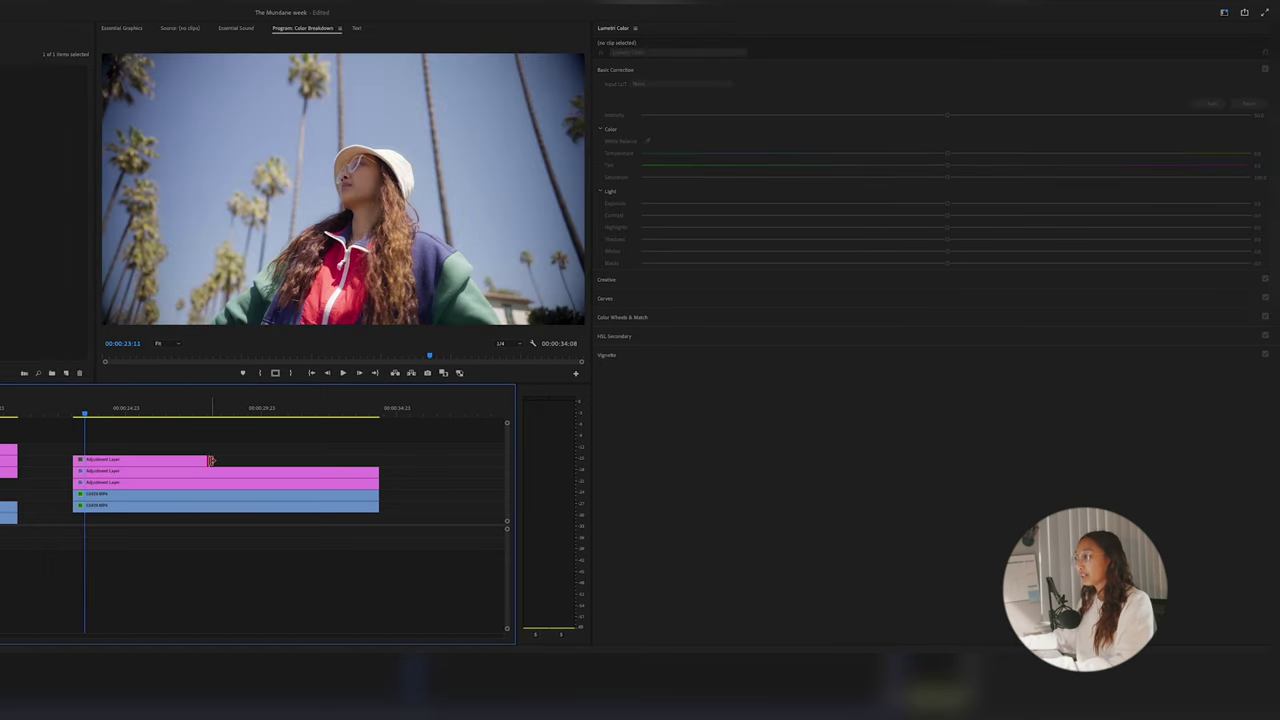
left_click_drag(208, 460, 379, 460)
left_click_drag(95, 410, 121, 410)
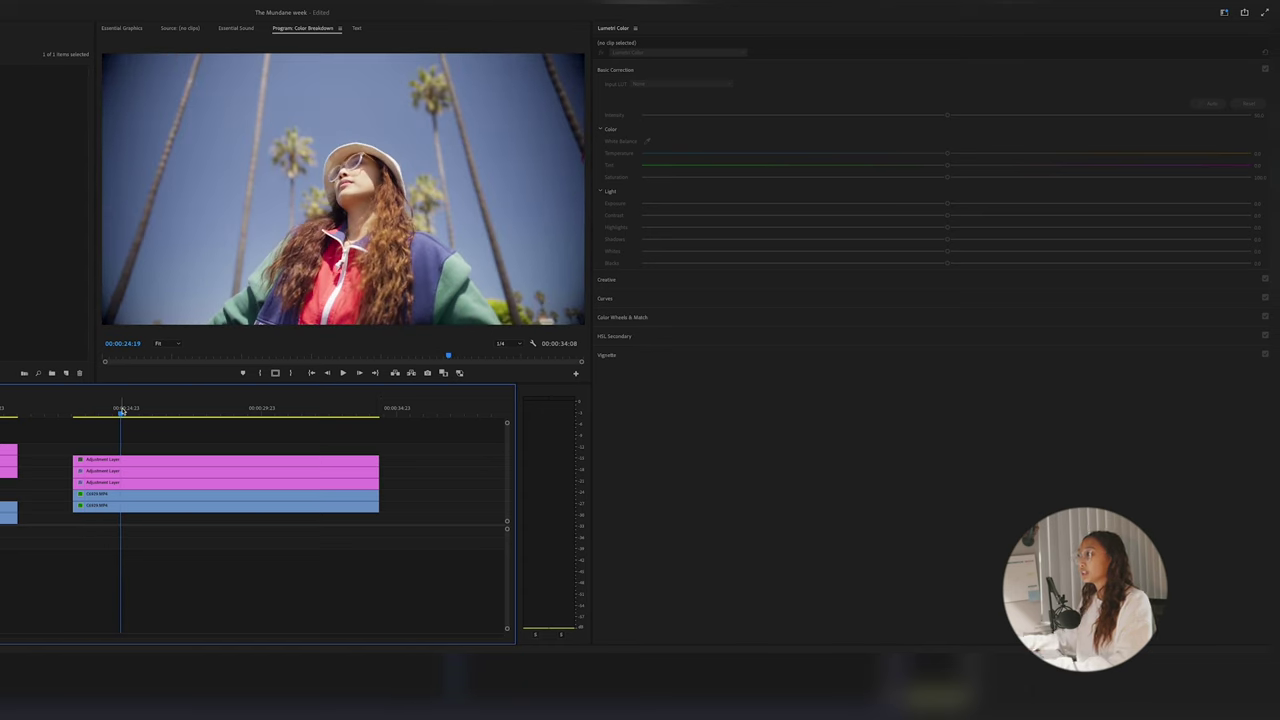
left_click_drag(120, 410, 165, 414)
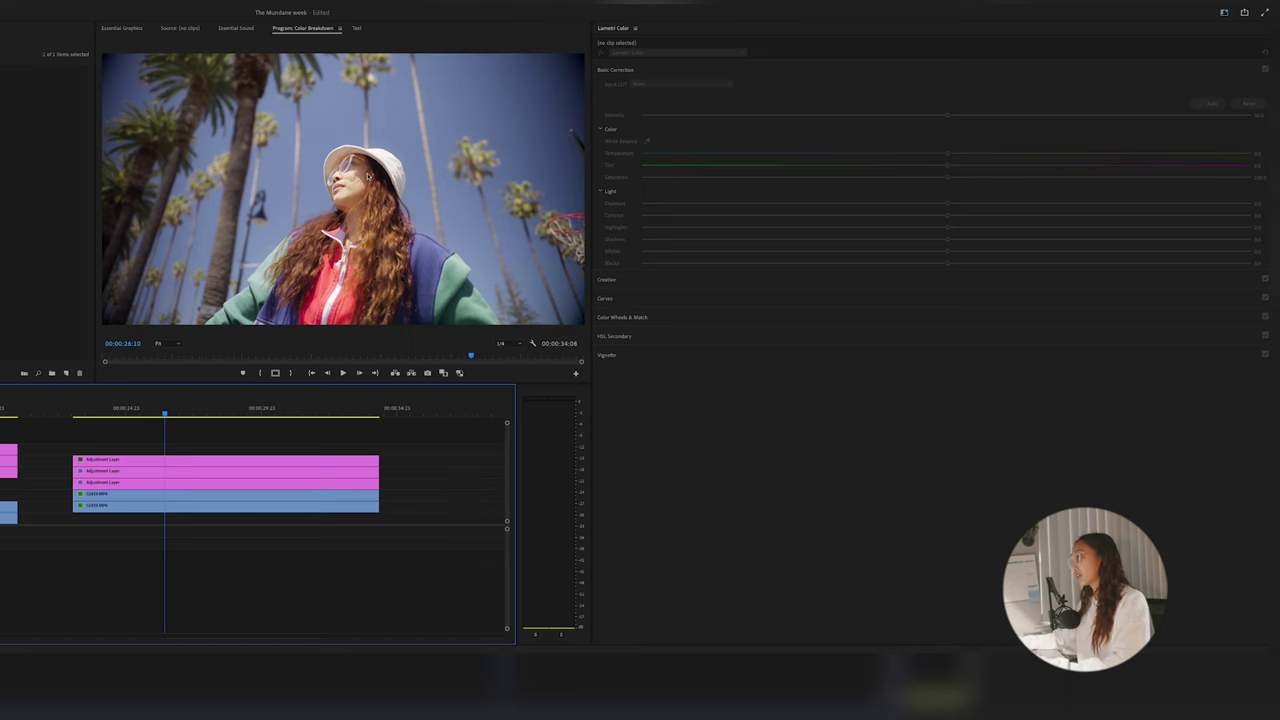
- Raise the top adjustment layer's Lumetri Creative Vibrance for more vivid colour
left_click(194, 459)
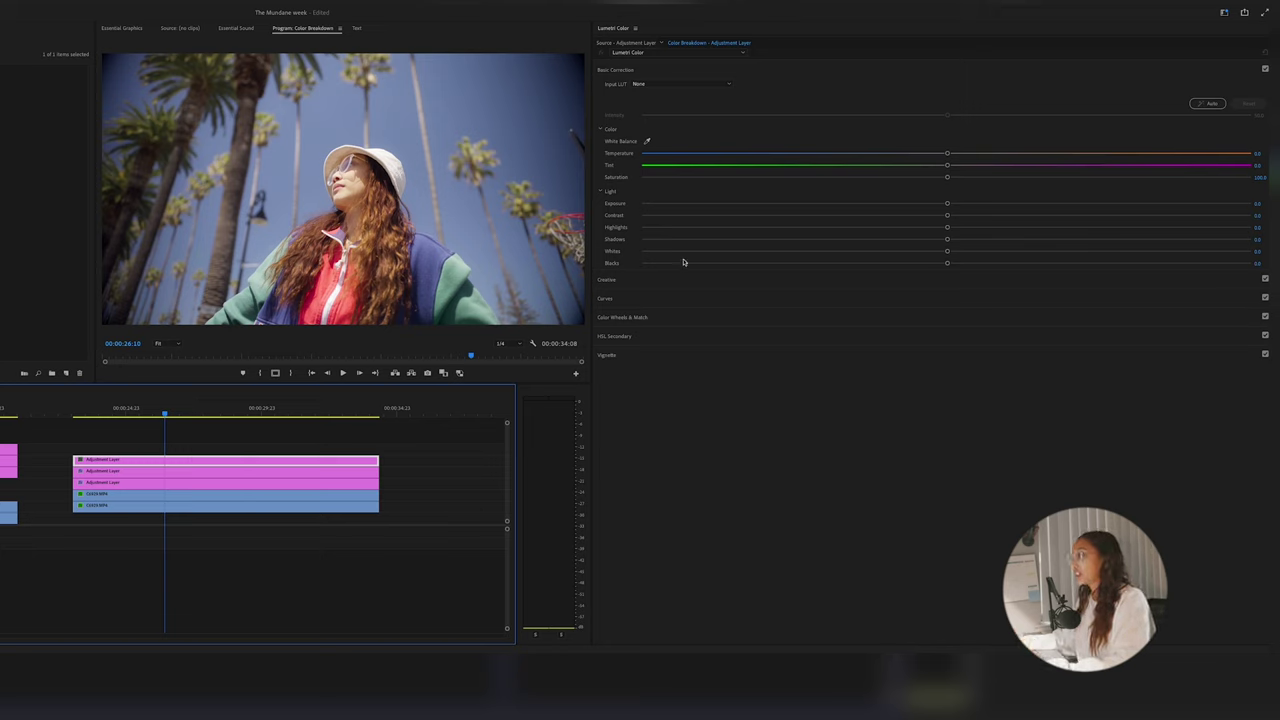
left_click(606, 280)
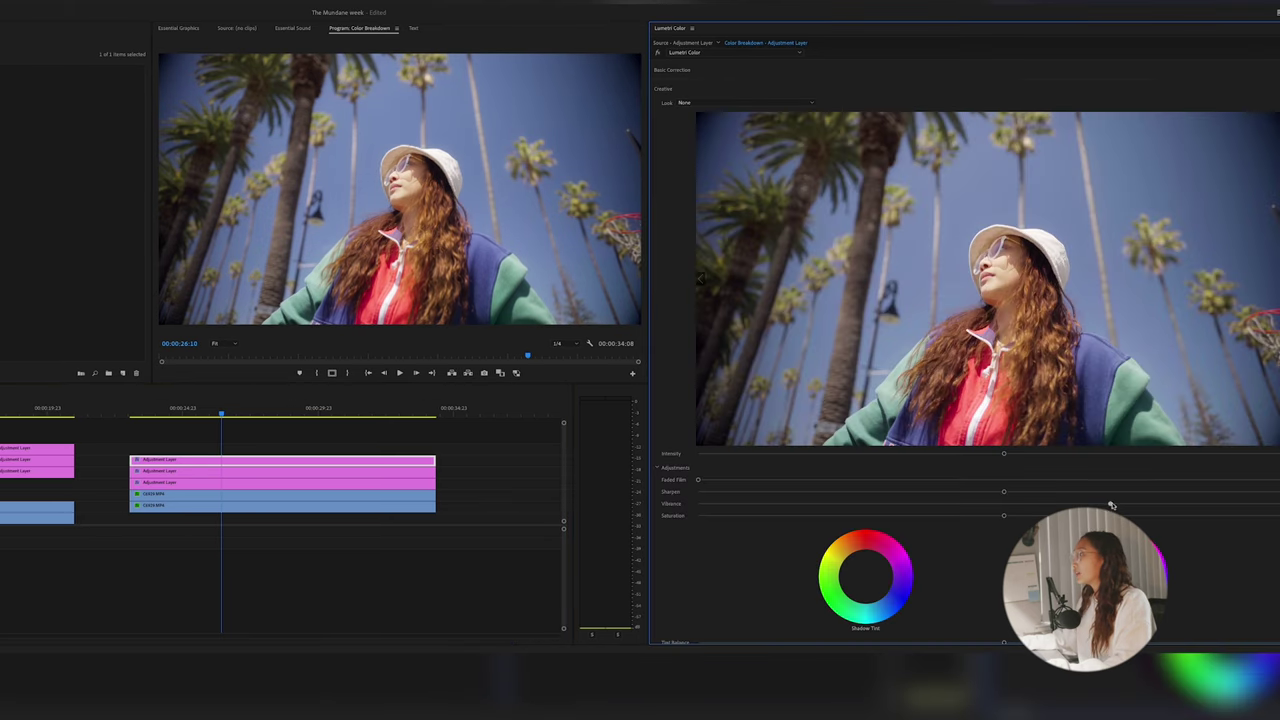
left_click_drag(1133, 505, 1169, 504)
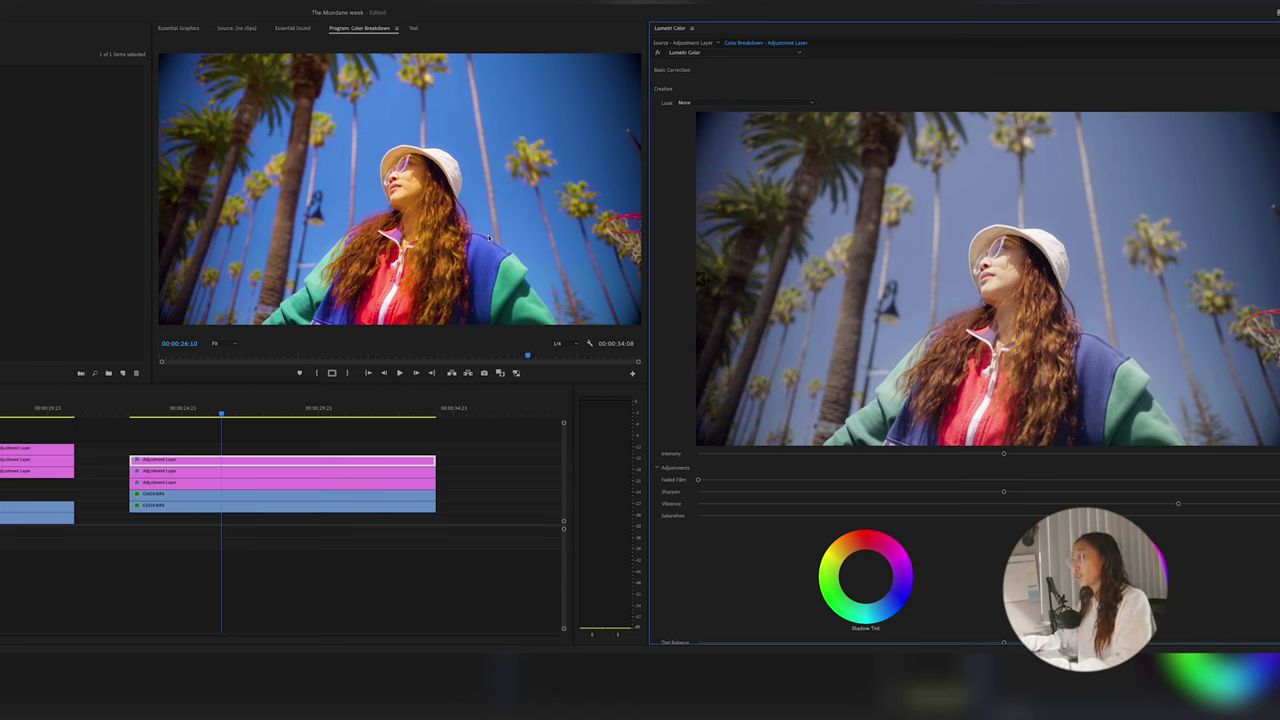
left_click_drag(221, 412, 211, 414)
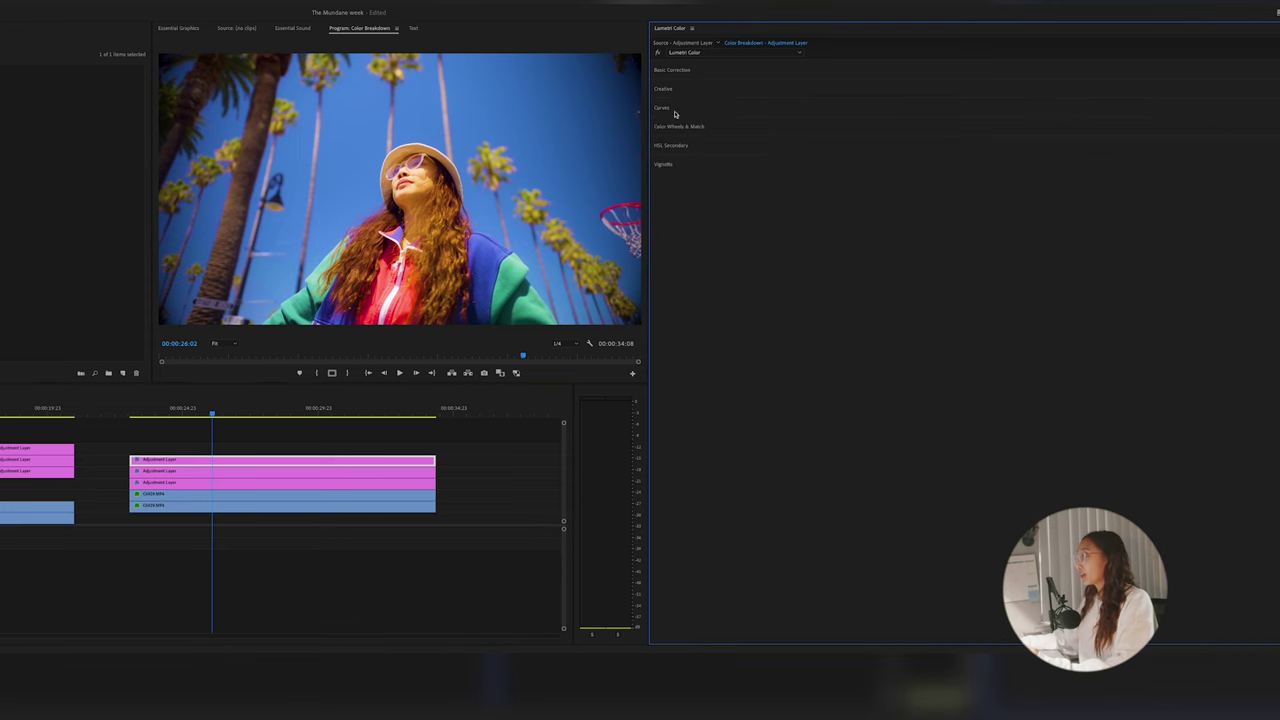
left_click(662, 109)
- Anchor the Hue vs Sat curve at red and yellow and dip between them to mute oranges
scroll(669, 315, "down", 3)
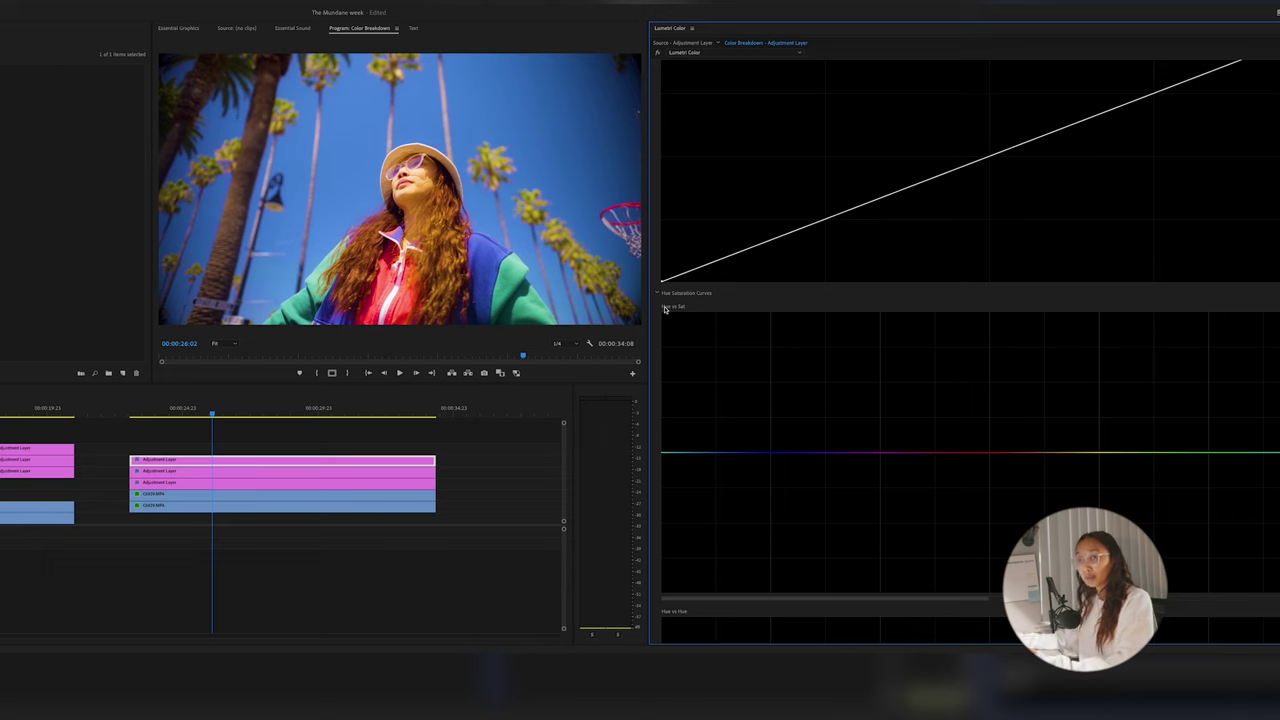
scroll(751, 341, "down", 2)
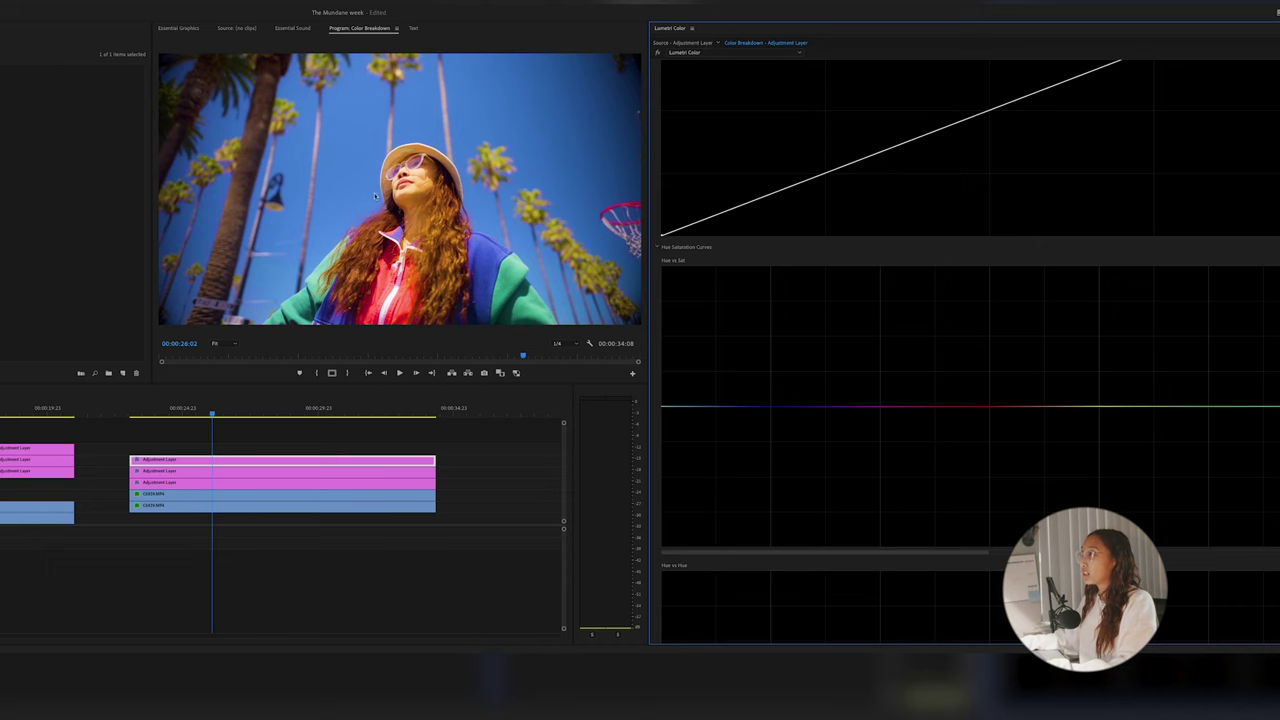
left_click(1135, 408)
left_click(969, 407)
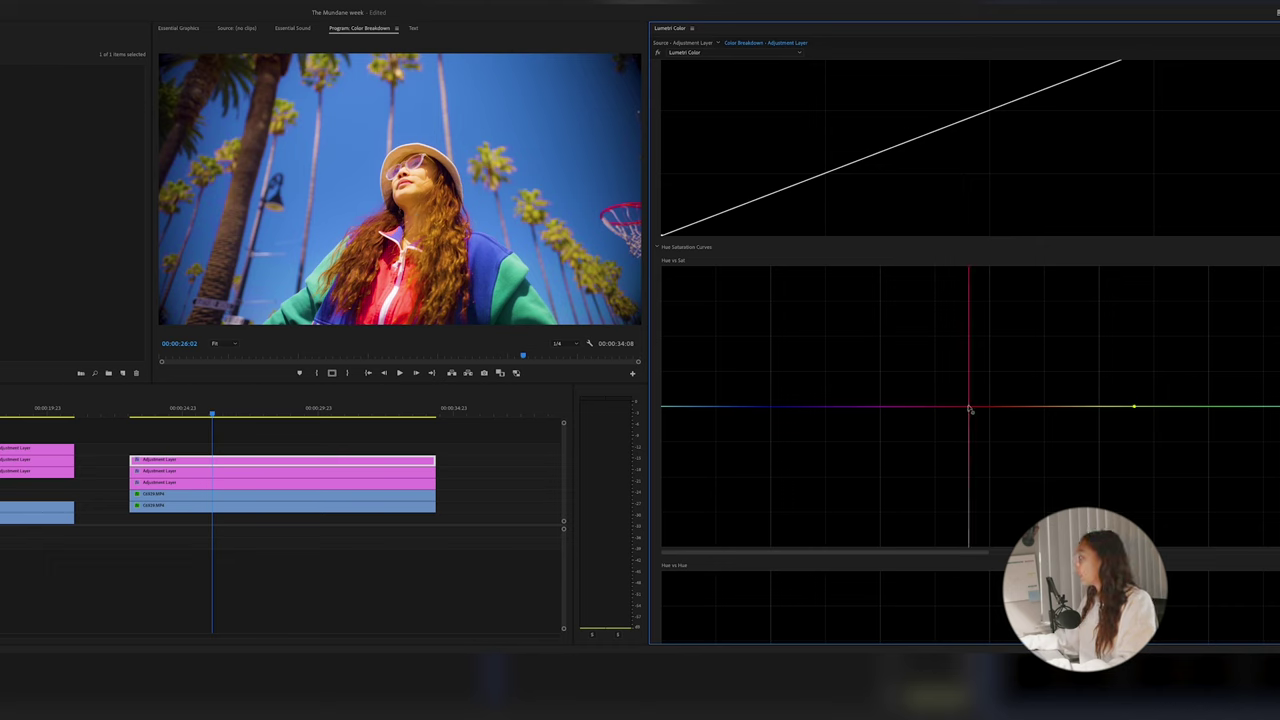
left_click_drag(1039, 408, 1037, 536)
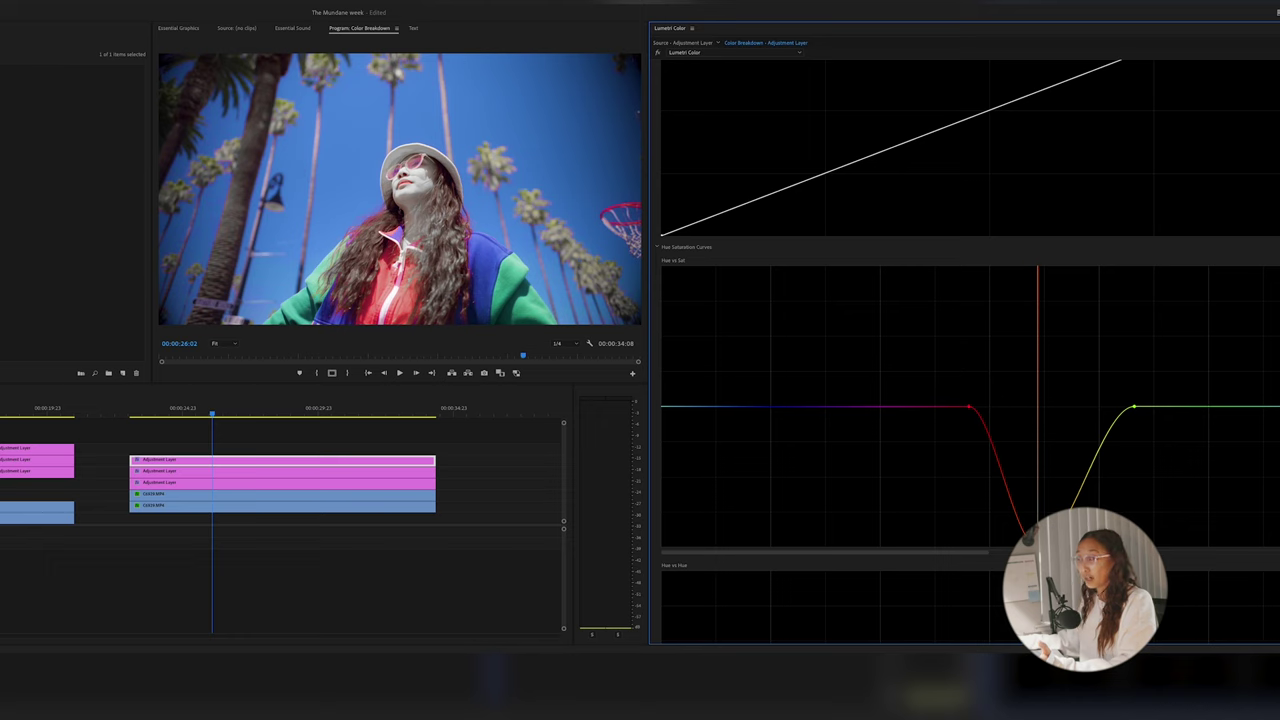
left_click_drag(1037, 536, 1028, 420)
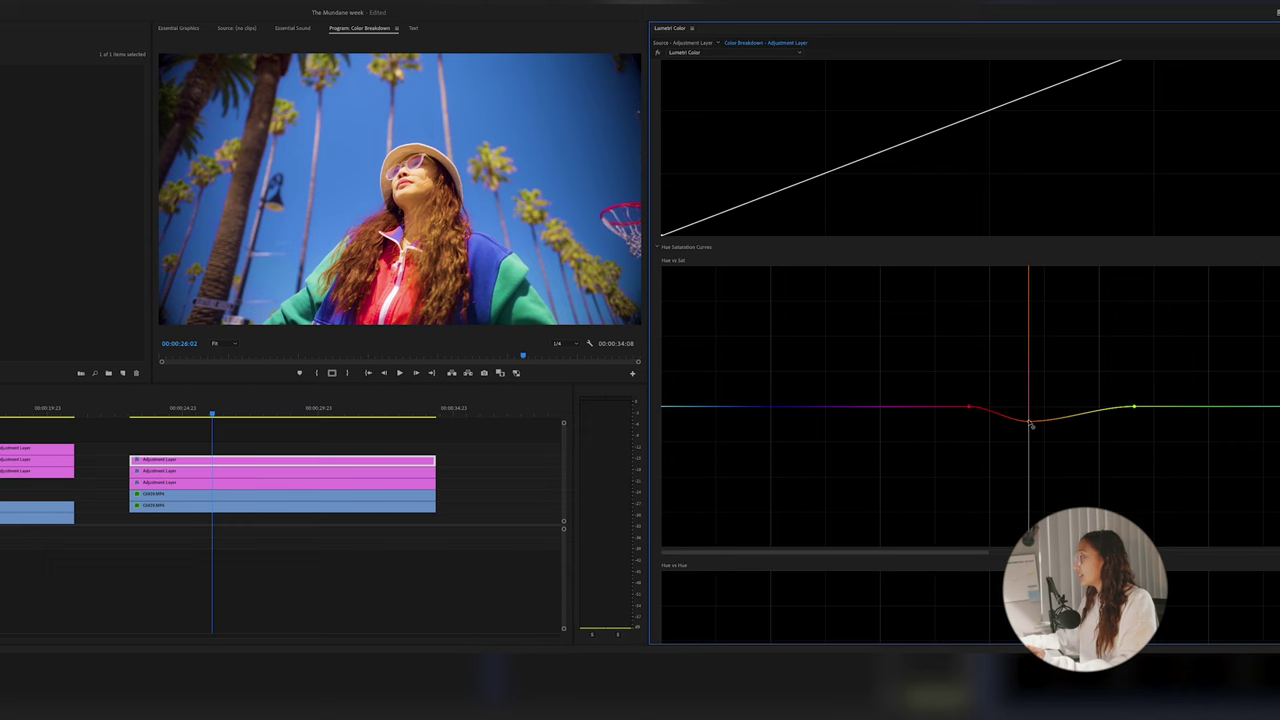
left_click_drag(1031, 424, 1032, 426)
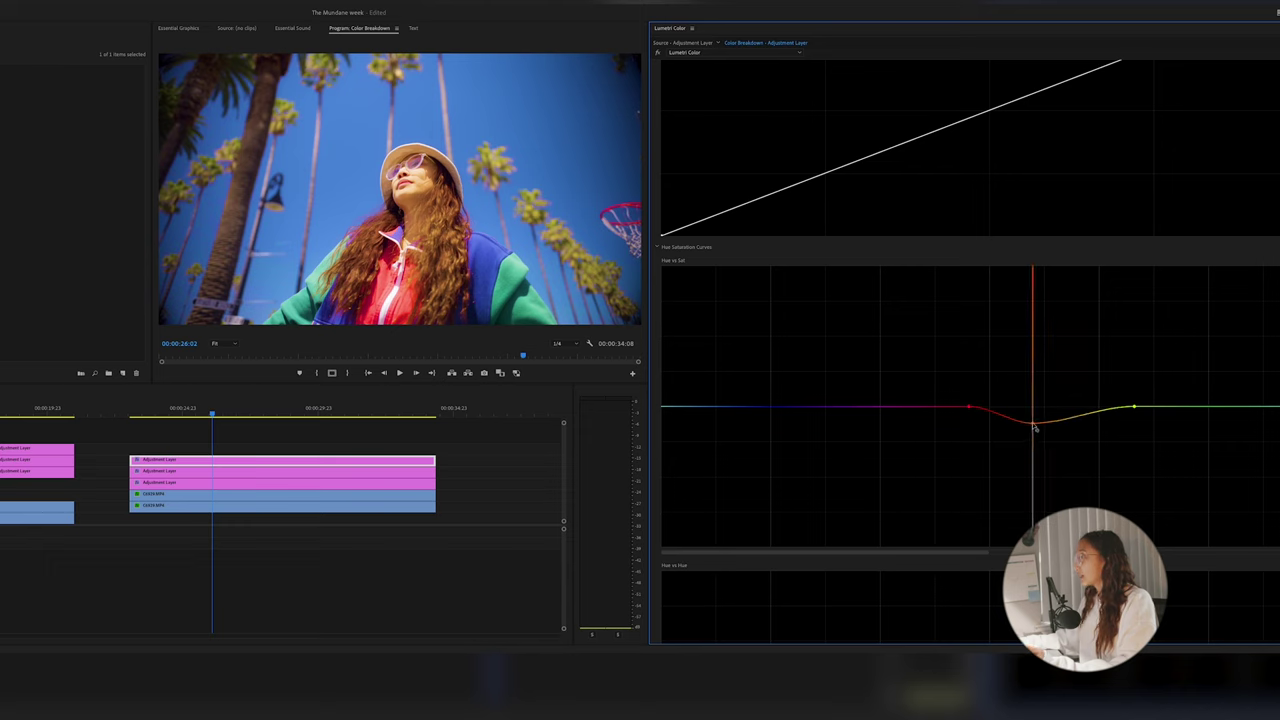
left_click(856, 408)
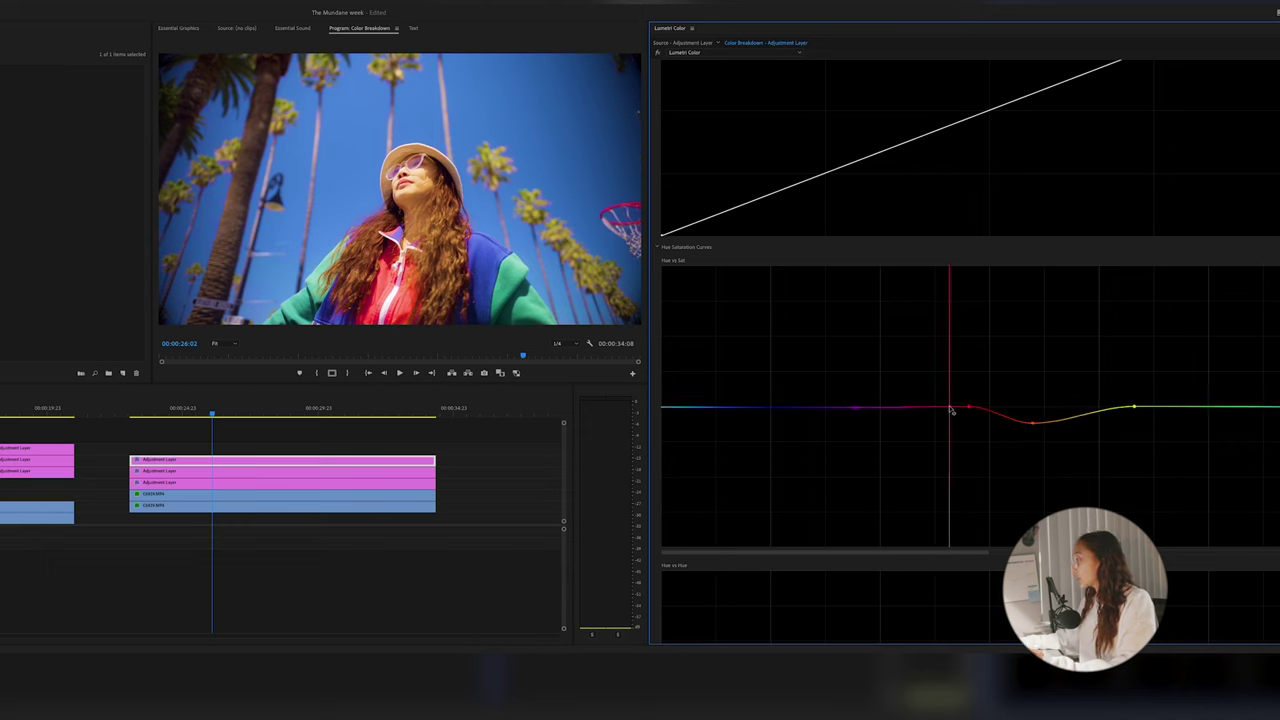
mouse_move(951, 410)
left_mouse_down()
mouse_move(952, 422)
mouse_move(951, 357)
mouse_move(949, 407)
left_mouse_up()
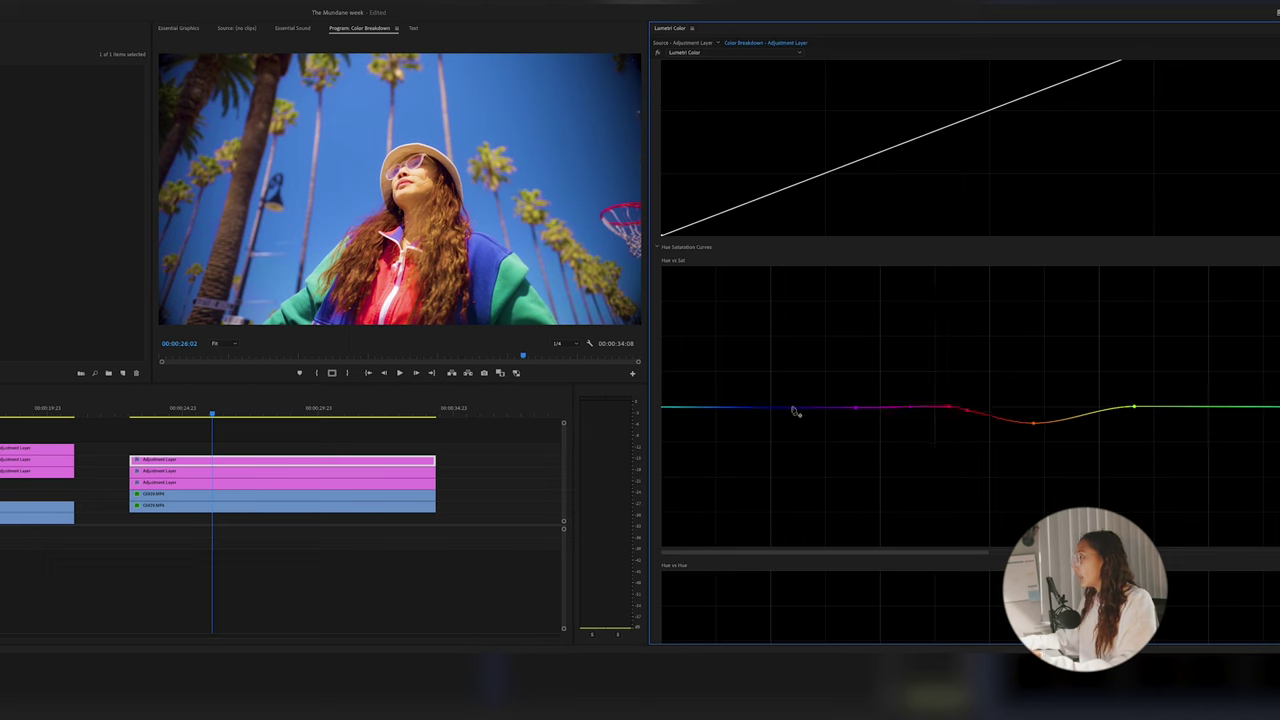
left_click(671, 408)
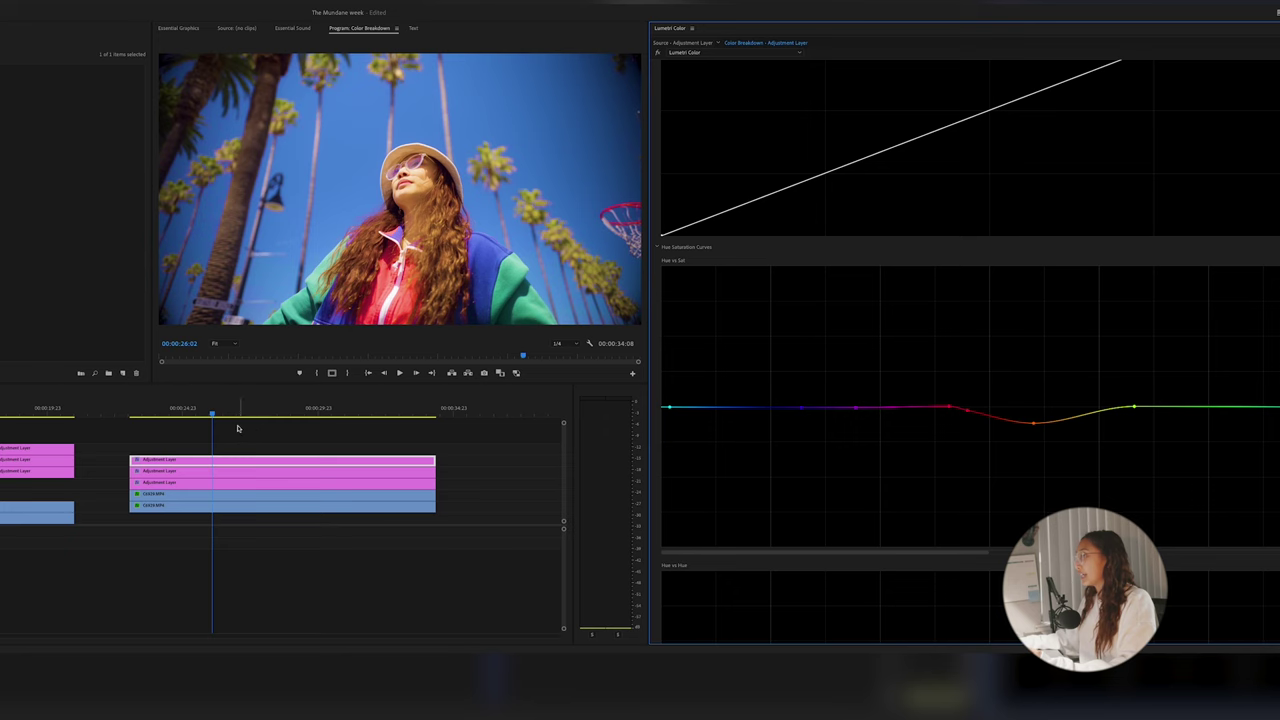
- Raise a peak in the blues on the Hue vs Sat curve to saturate the sky
left_click_drag(238, 416, 286, 420)
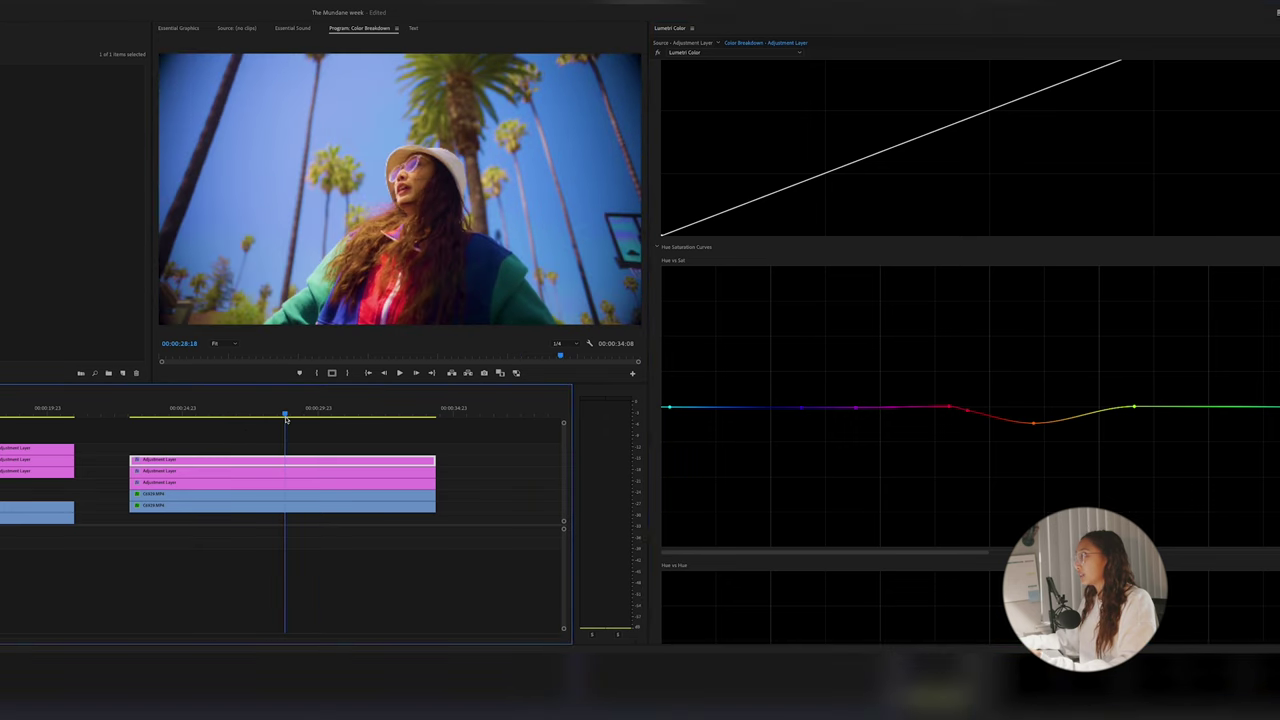
left_click(276, 416)
left_click_drag(743, 408, 743, 358)
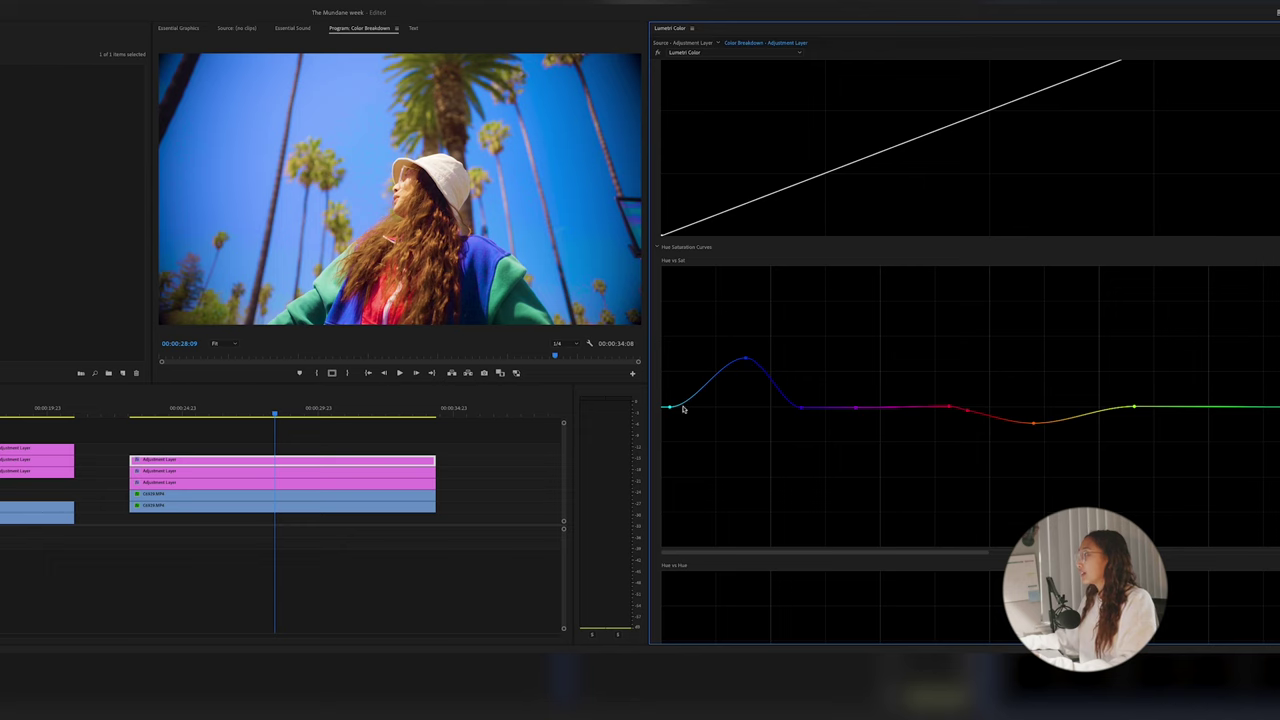
left_click_drag(676, 403, 693, 392)
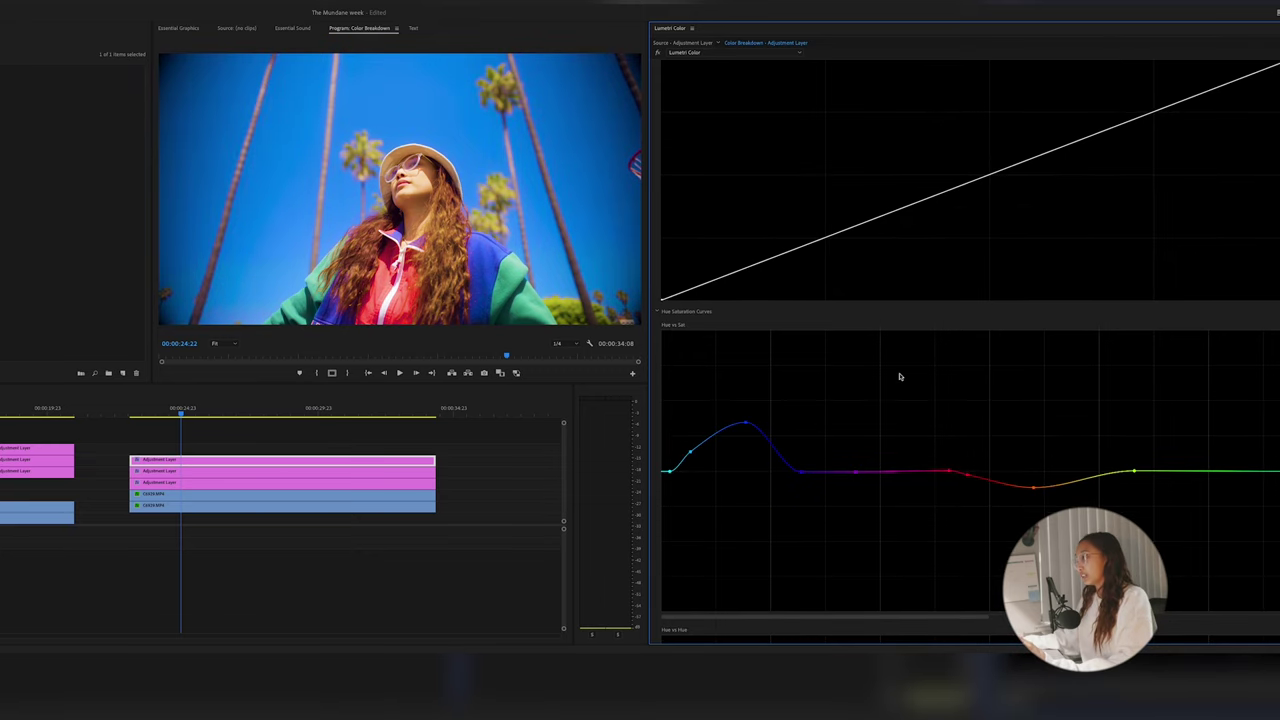
scroll(899, 376, "down", 5)
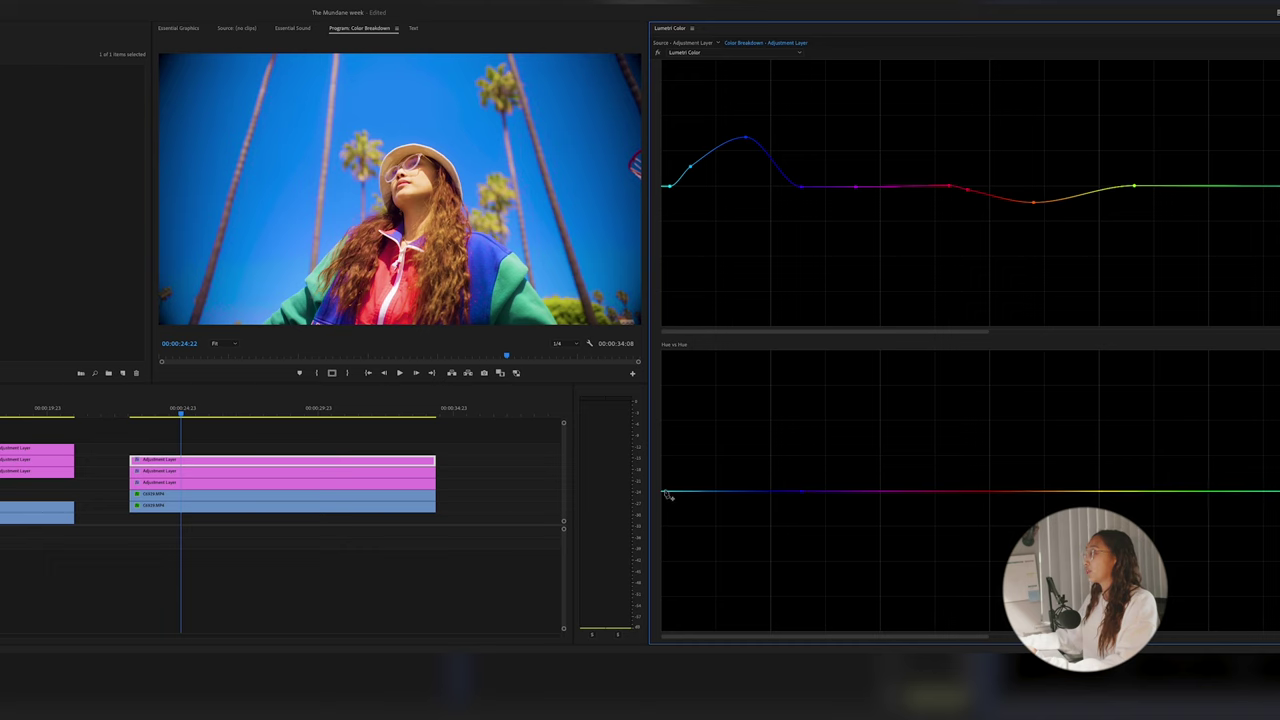
- Add points on the Hue vs Hue curve and pull one down to shift the sky's hue
left_click(716, 492)
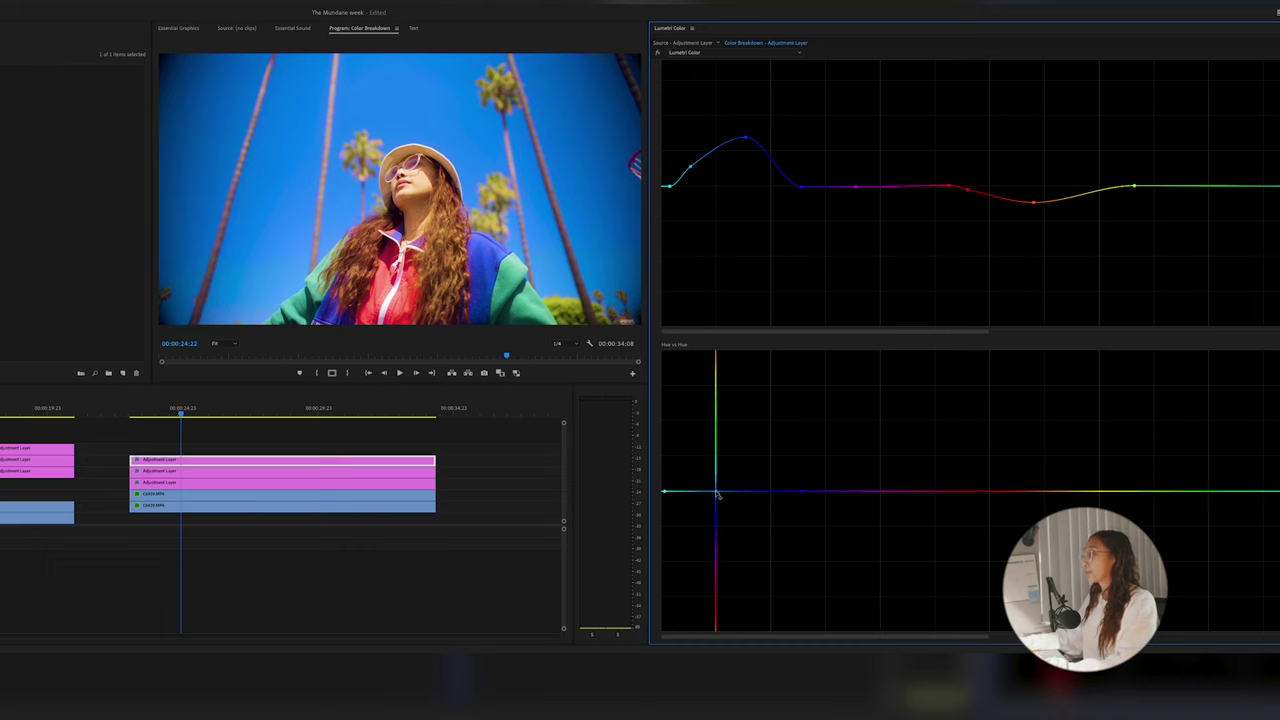
mouse_move(717, 494)
left_mouse_down()
mouse_move(714, 357)
mouse_move(710, 497)
mouse_move(713, 477)
left_mouse_up()
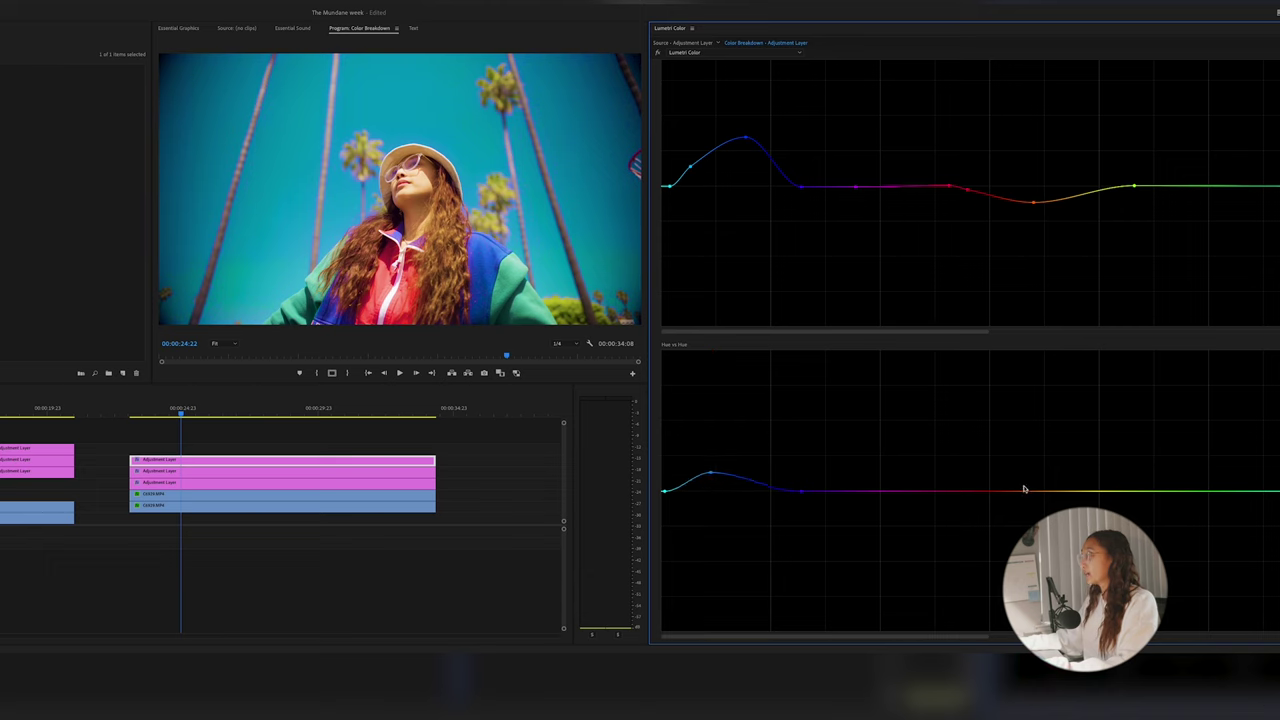
left_click(937, 491)
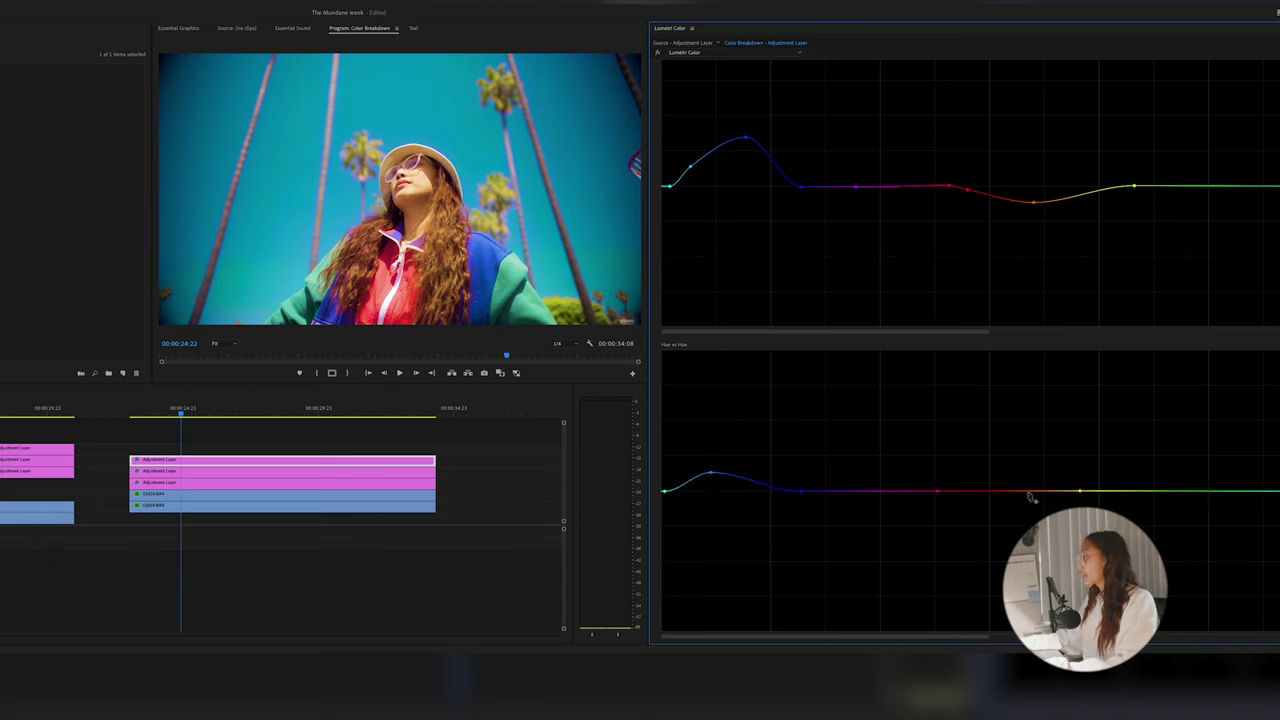
mouse_move(1030, 491)
left_mouse_down()
mouse_move(1028, 521)
mouse_move(1033, 495)
left_mouse_up()
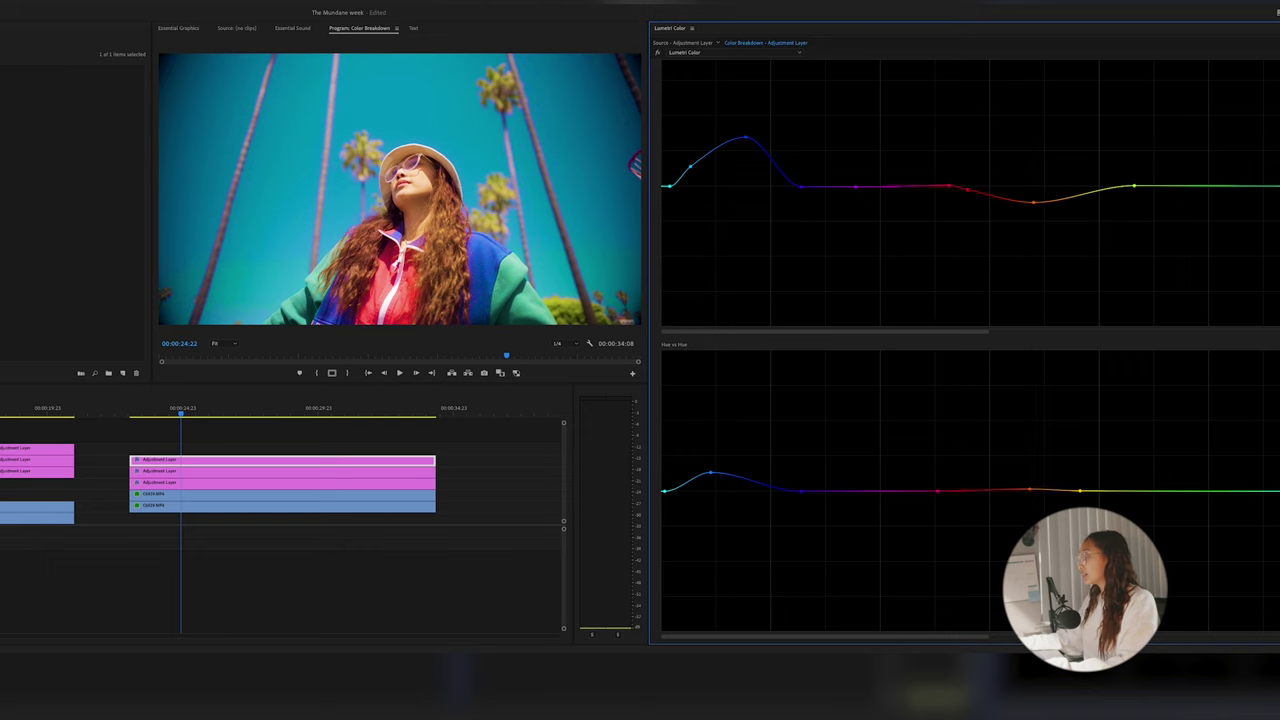
- Toggle the Hue vs Hue curve off and on to compare, then scrub the shot
left_click(664, 344)
left_click(664, 344)
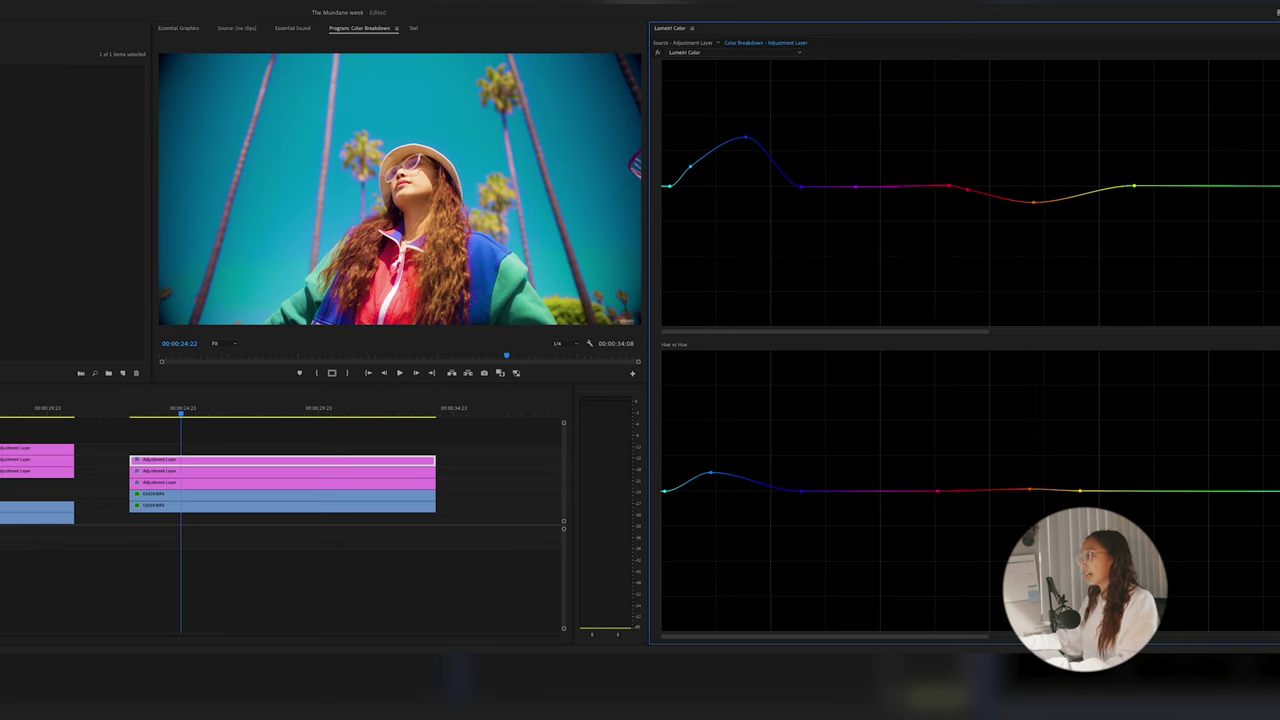
left_click(664, 344)
left_click(664, 344)
mouse_move(200, 410)
left_mouse_down()
mouse_move(230, 411)
mouse_move(163, 410)
mouse_move(197, 410)
left_mouse_up()
- Clear the clip selection and move the playhead back to 24:08 in the shot
key("ctrl+shift+a")
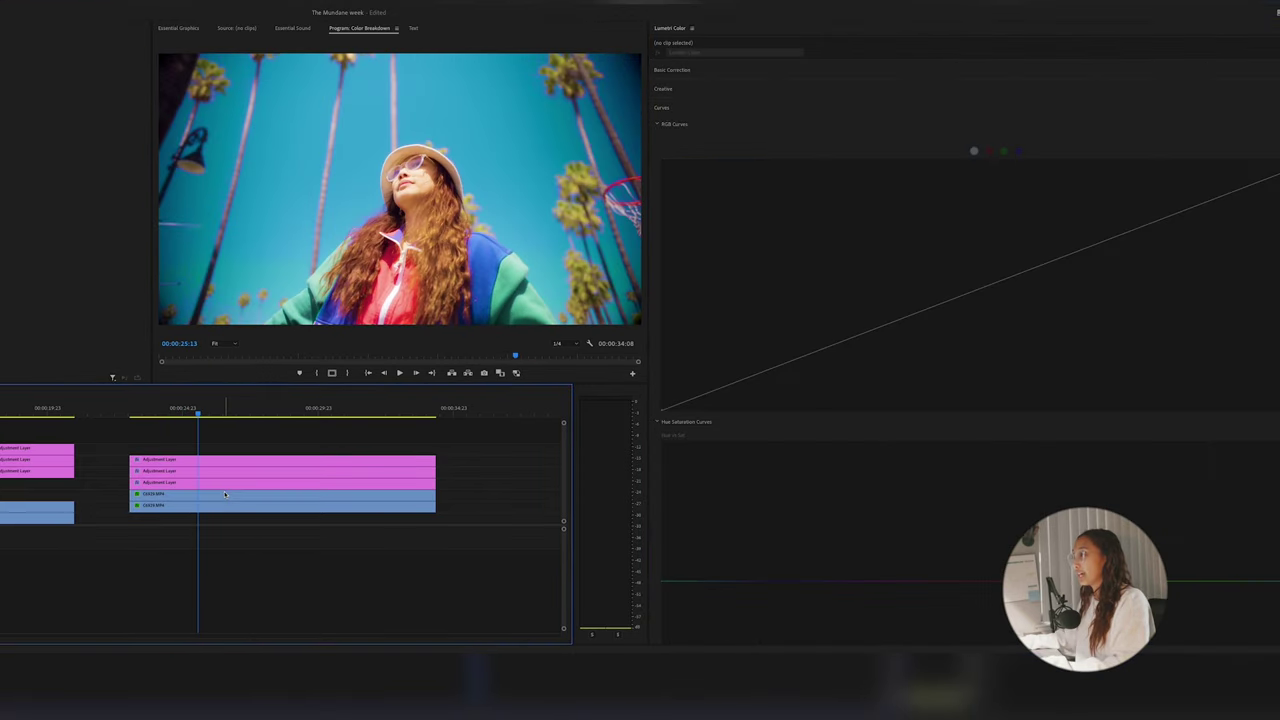
left_click(225, 494)
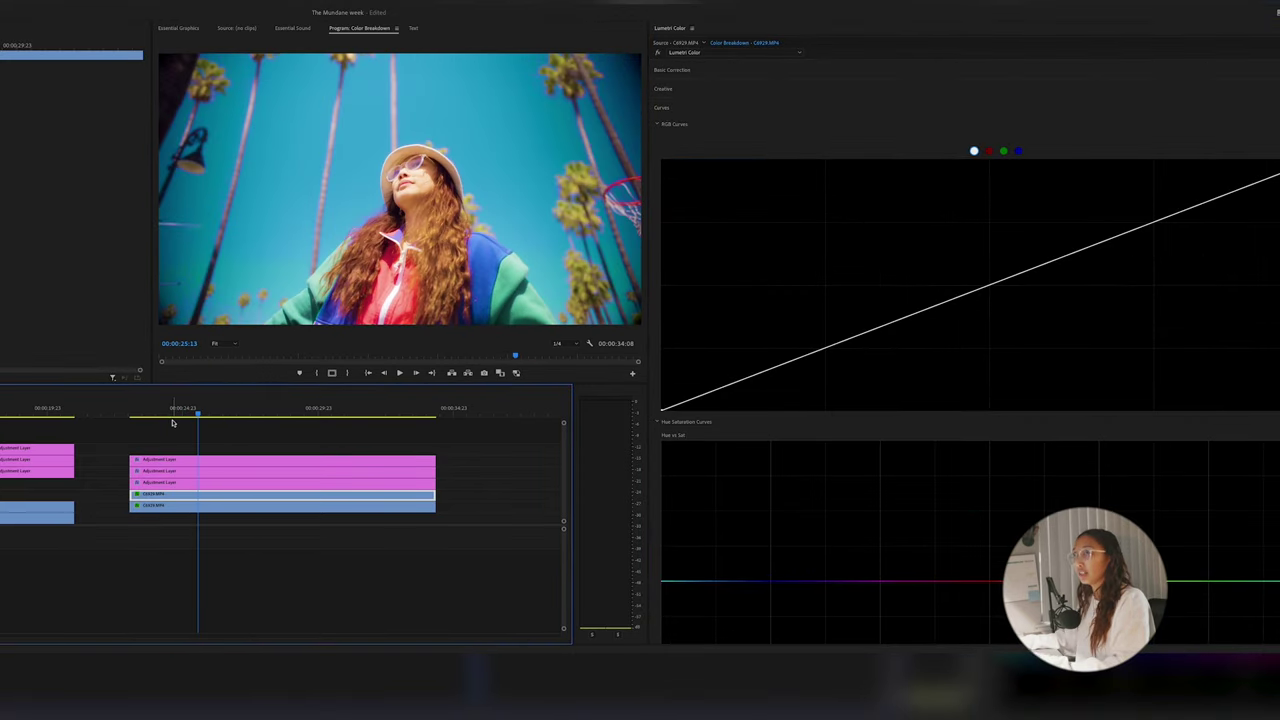
key("ctrl+shift+a")
left_click(167, 411)
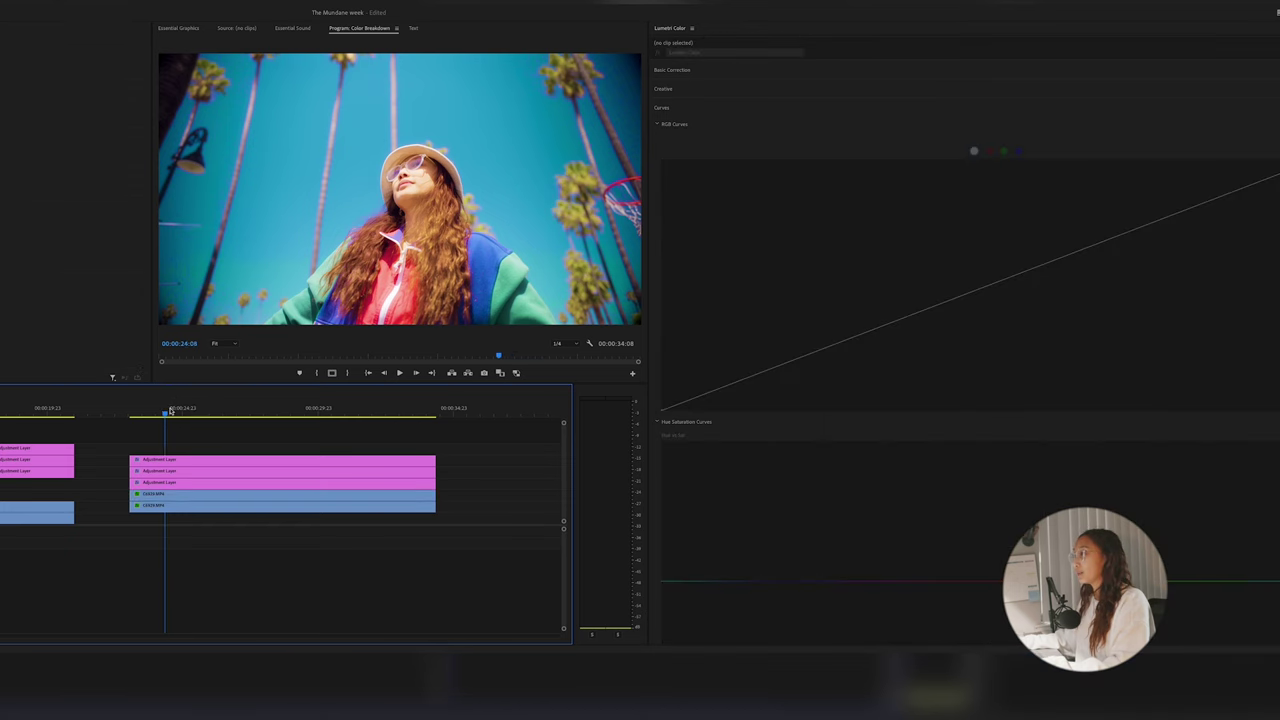
mouse_move(170, 411)
left_mouse_down()
mouse_move(217, 410)
mouse_move(165, 410)
left_mouse_up()
- Tint the top layer's Lumetri Creative shadows and highlights towards green-teal
left_click(181, 459)
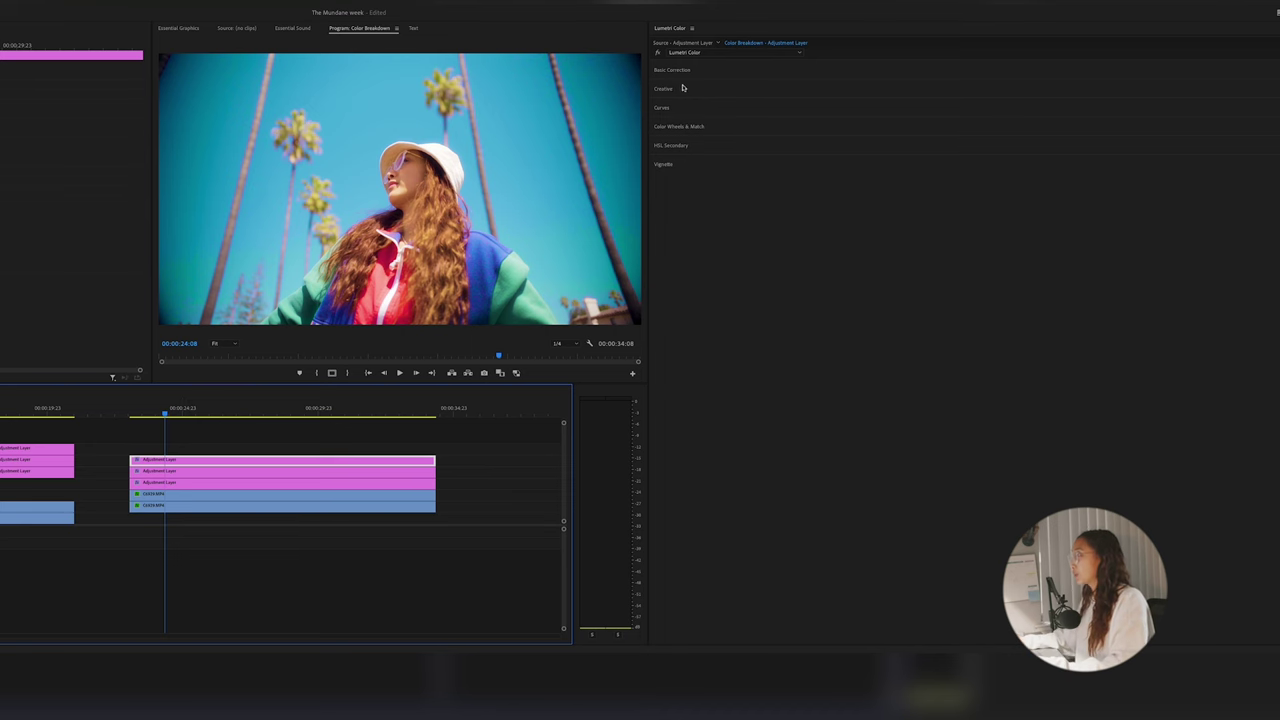
left_click(683, 88)
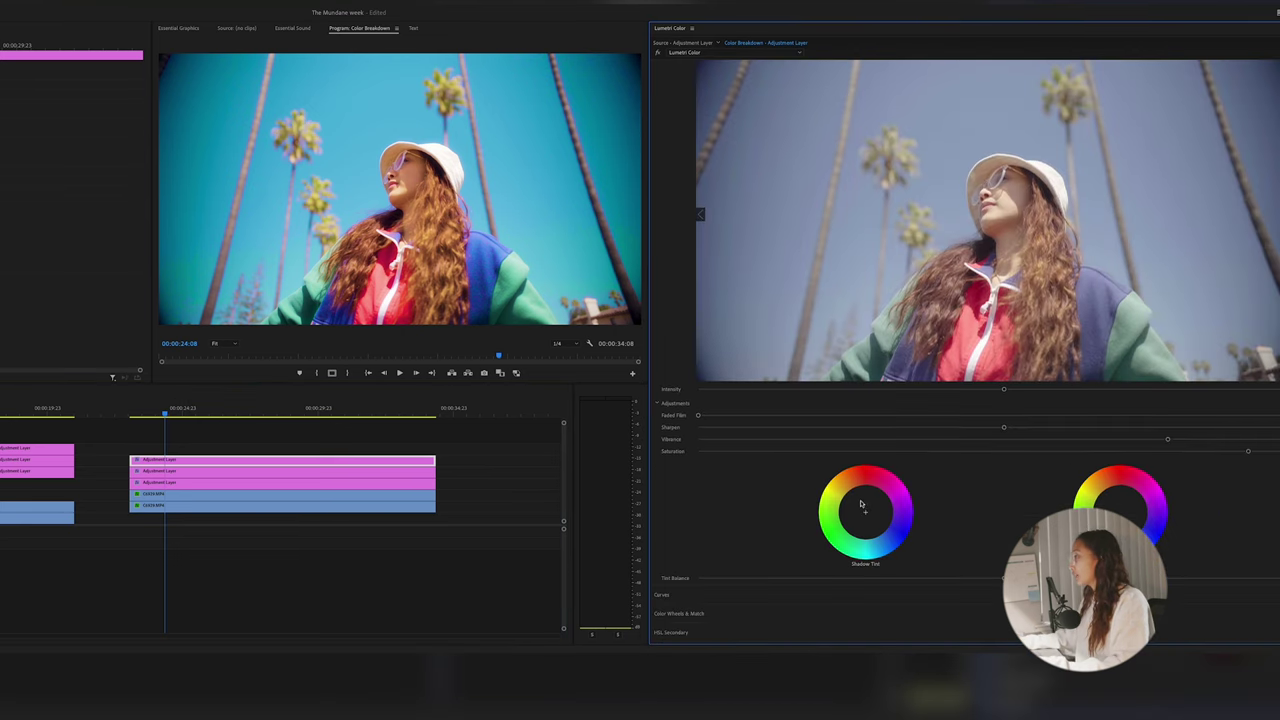
left_click_drag(860, 504, 848, 499)
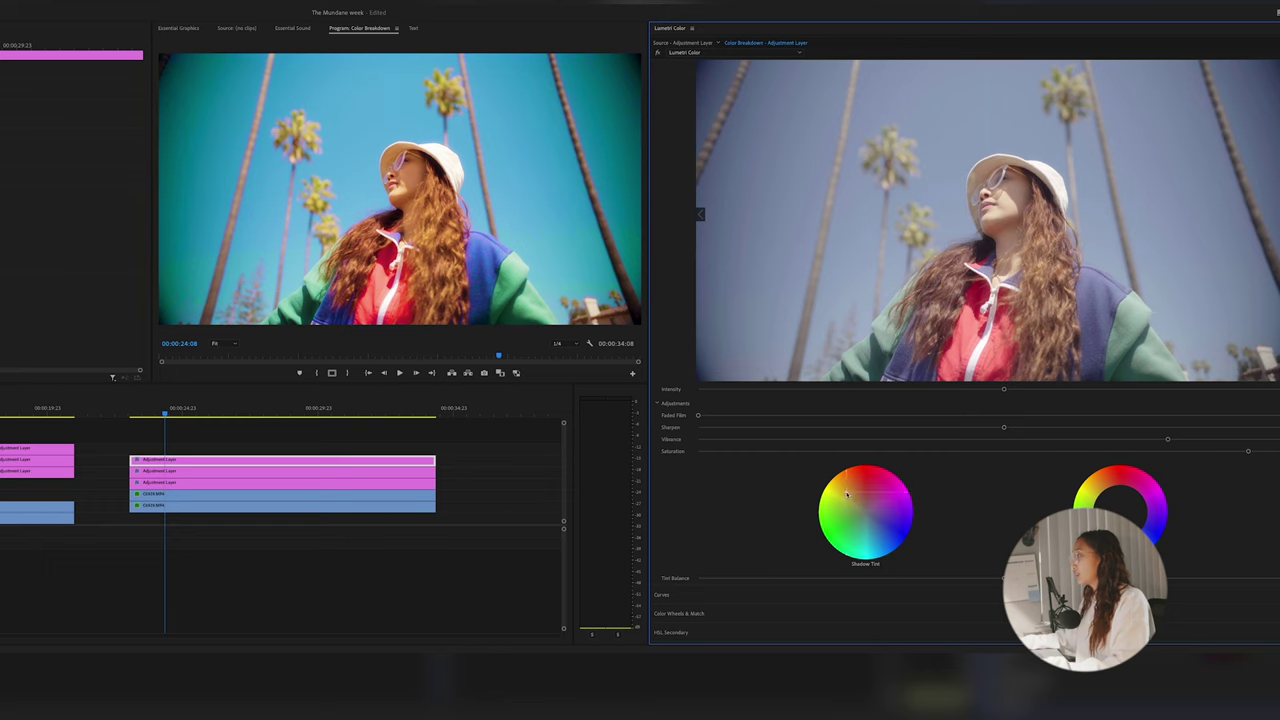
left_click_drag(844, 490, 846, 492)
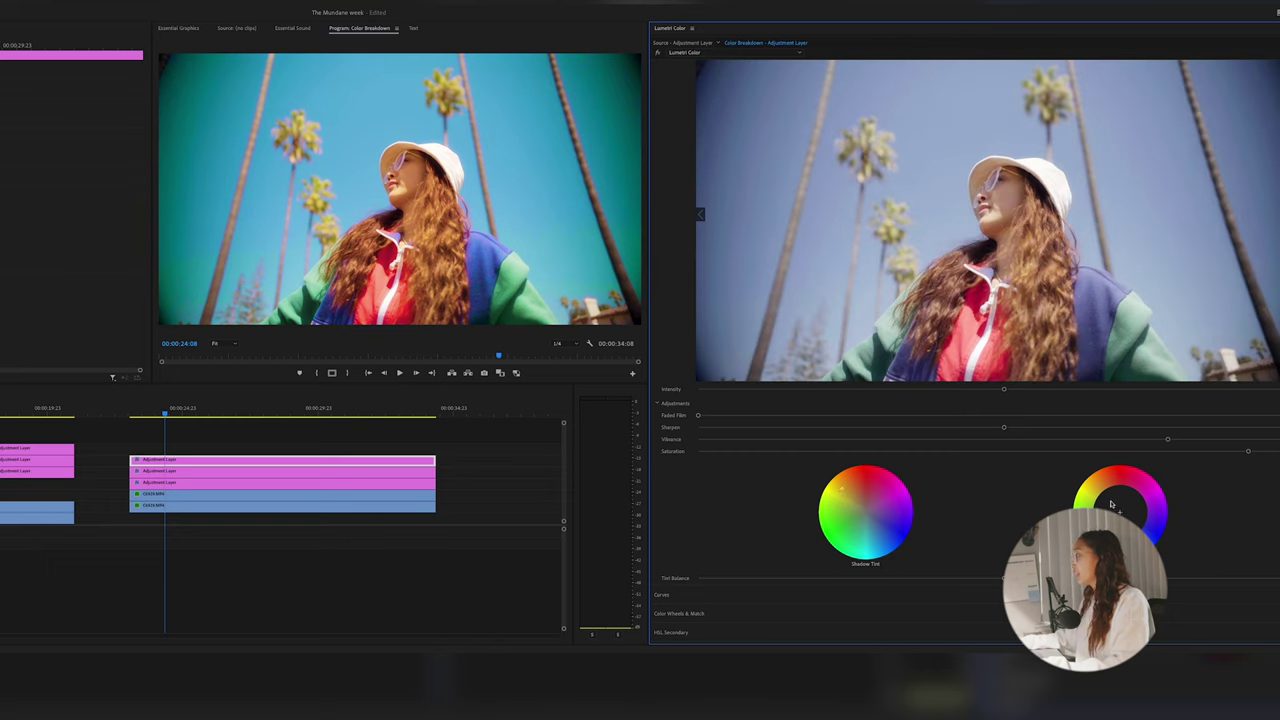
left_click_drag(1113, 505, 1110, 498)
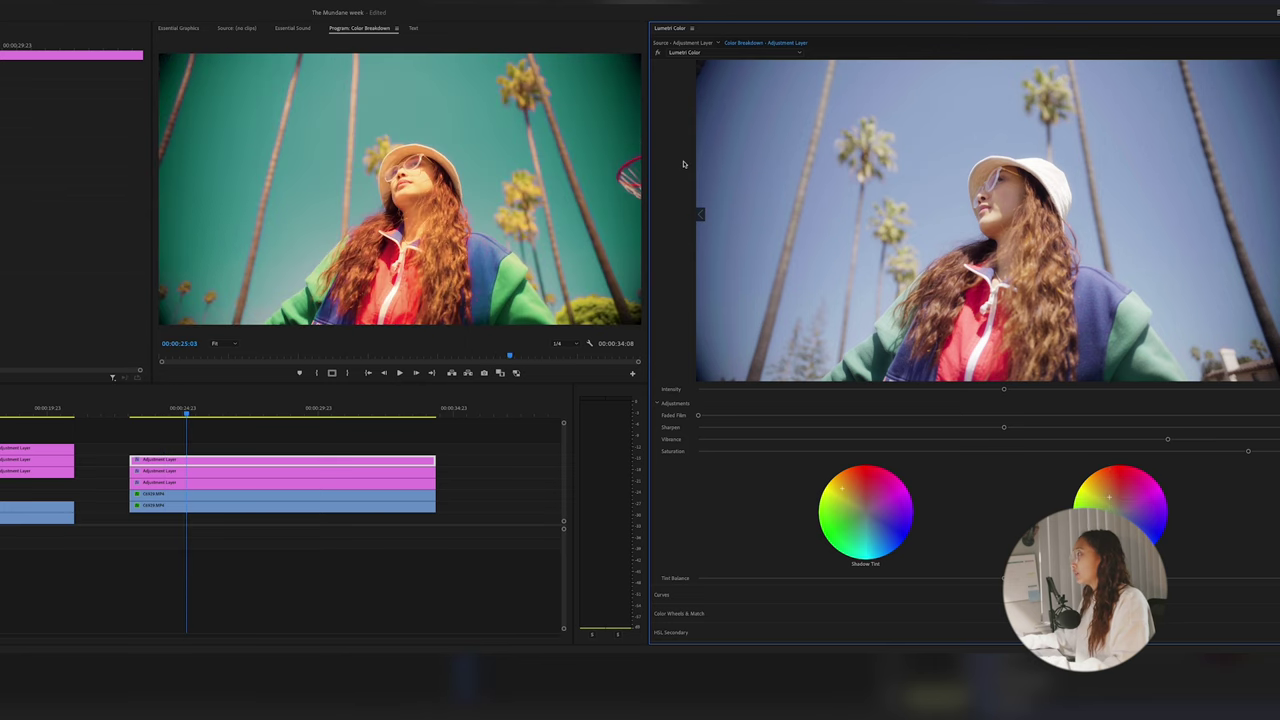
scroll(674, 118, "up", 2)
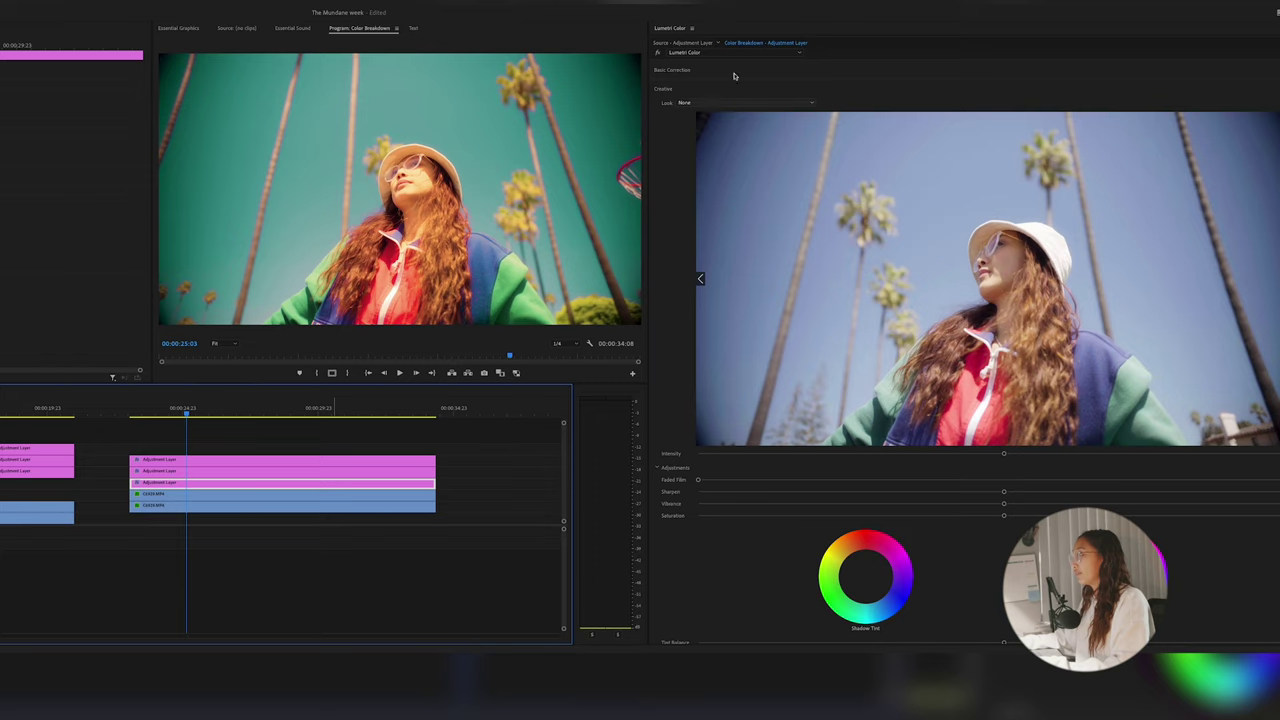
- Lower Highlights, raise Contrast slightly, and add a small Faded Film amount in Creative
left_click_drag(1004, 227, 948, 229)
left_click_drag(1025, 216, 1031, 215)
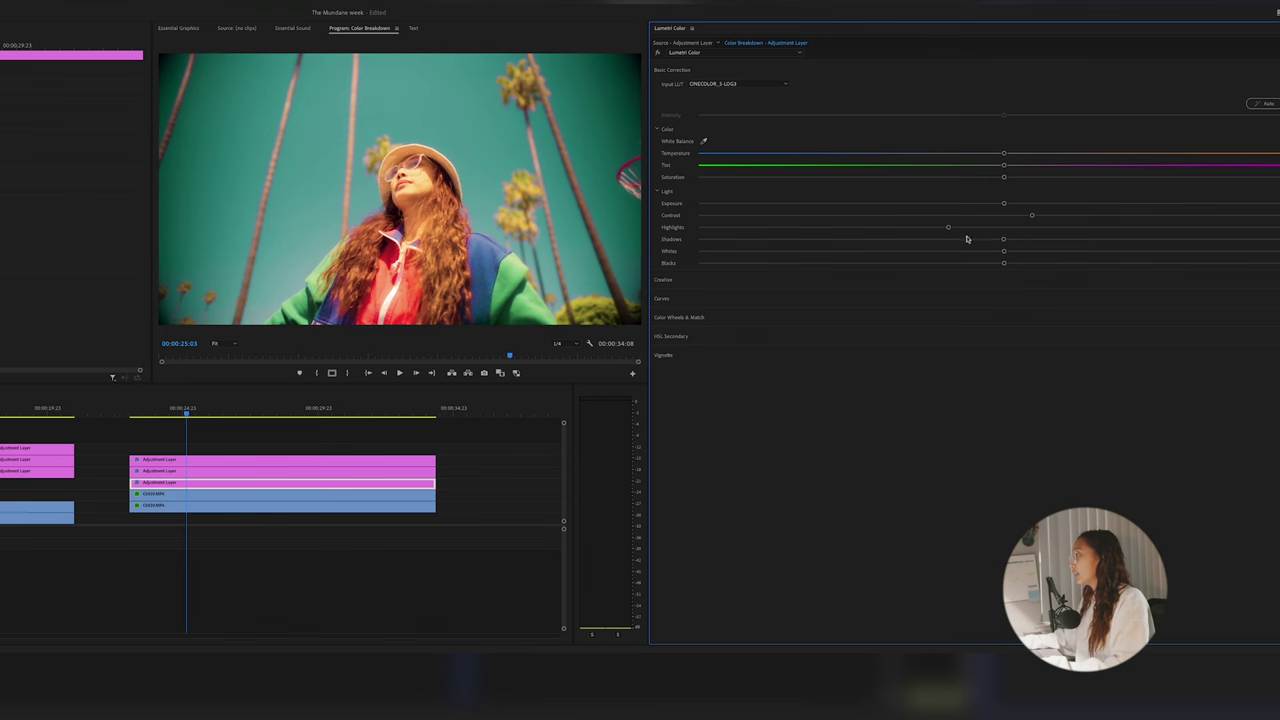
left_click(664, 279)
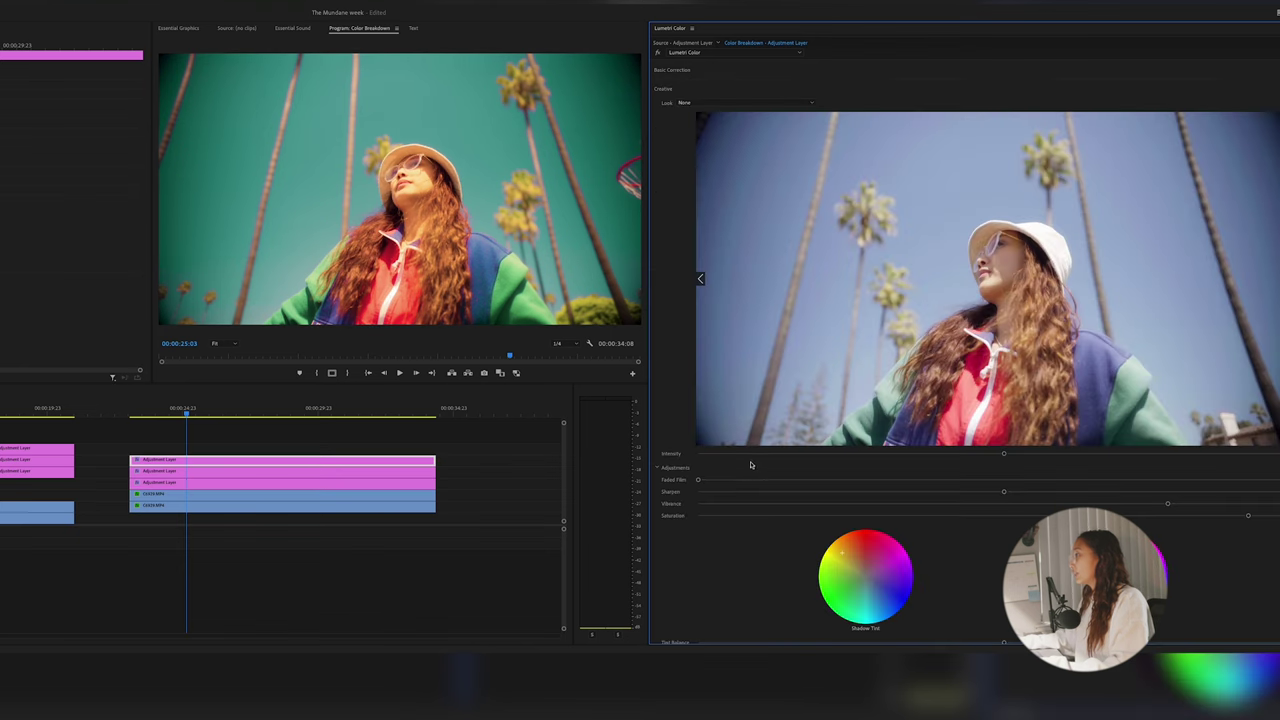
left_click(803, 480)
left_click_drag(846, 482, 876, 480)
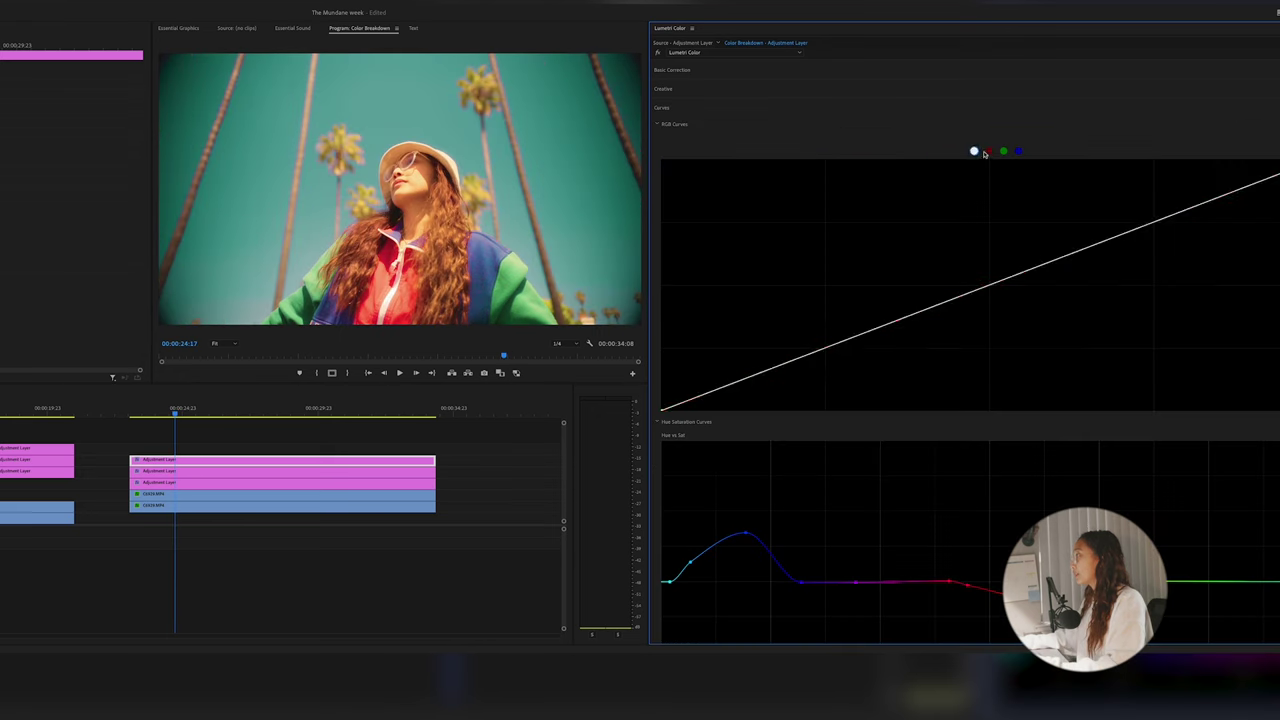
- Lift the green RGB curve and pull the blue curve down to warm the image
left_click(989, 151)
left_click(1004, 151)
left_click(1019, 151)
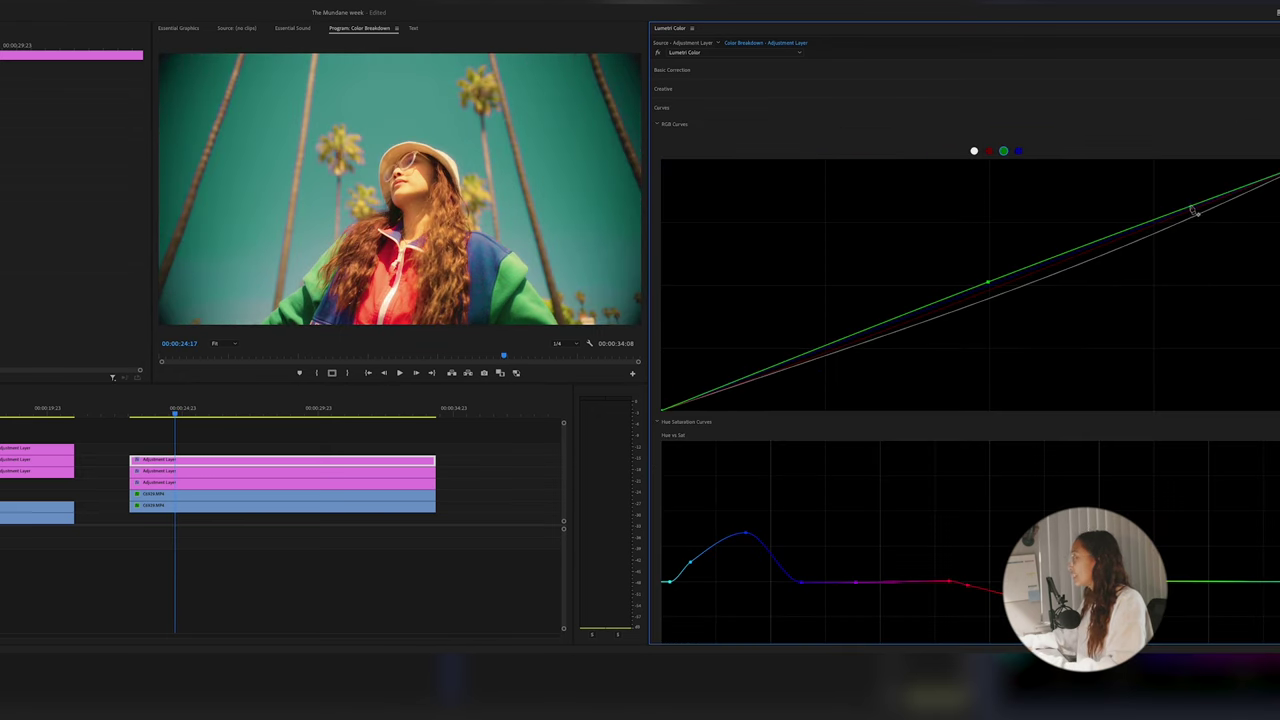
left_click_drag(1192, 209, 1193, 211)
left_click(1019, 151)
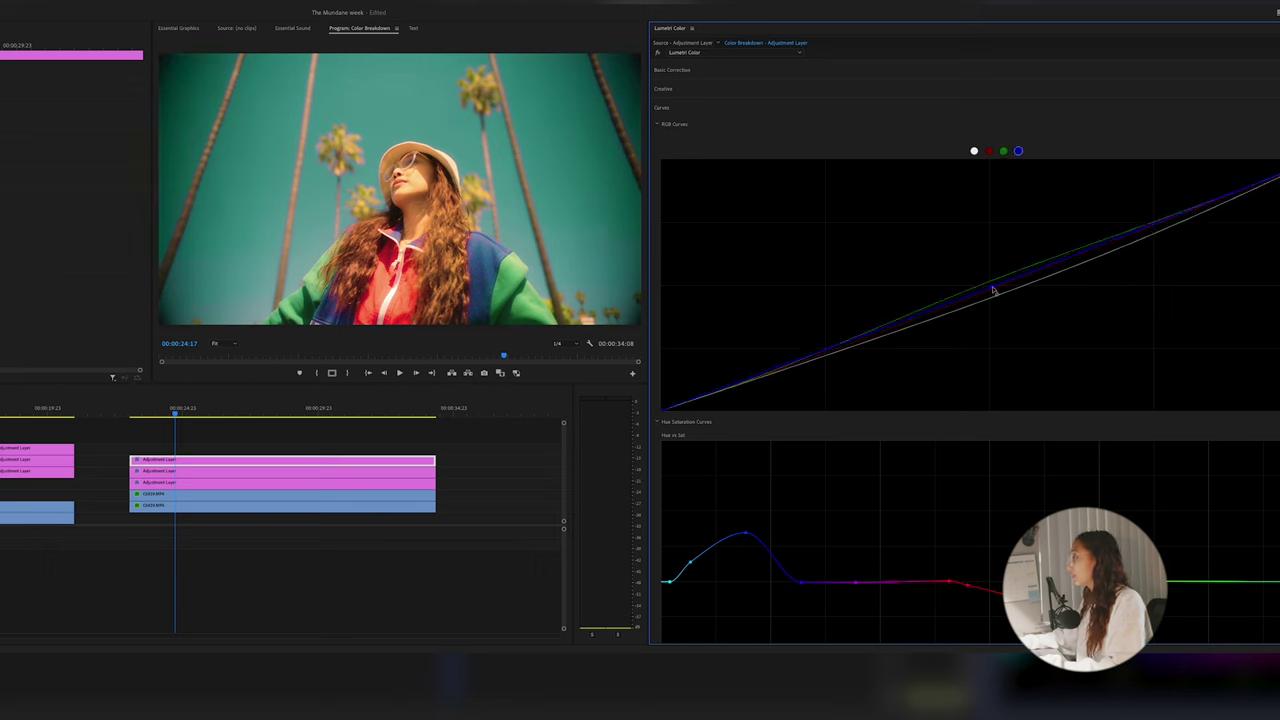
mouse_move(994, 289)
left_mouse_down()
mouse_move(1021, 337)
mouse_move(990, 289)
left_mouse_up()
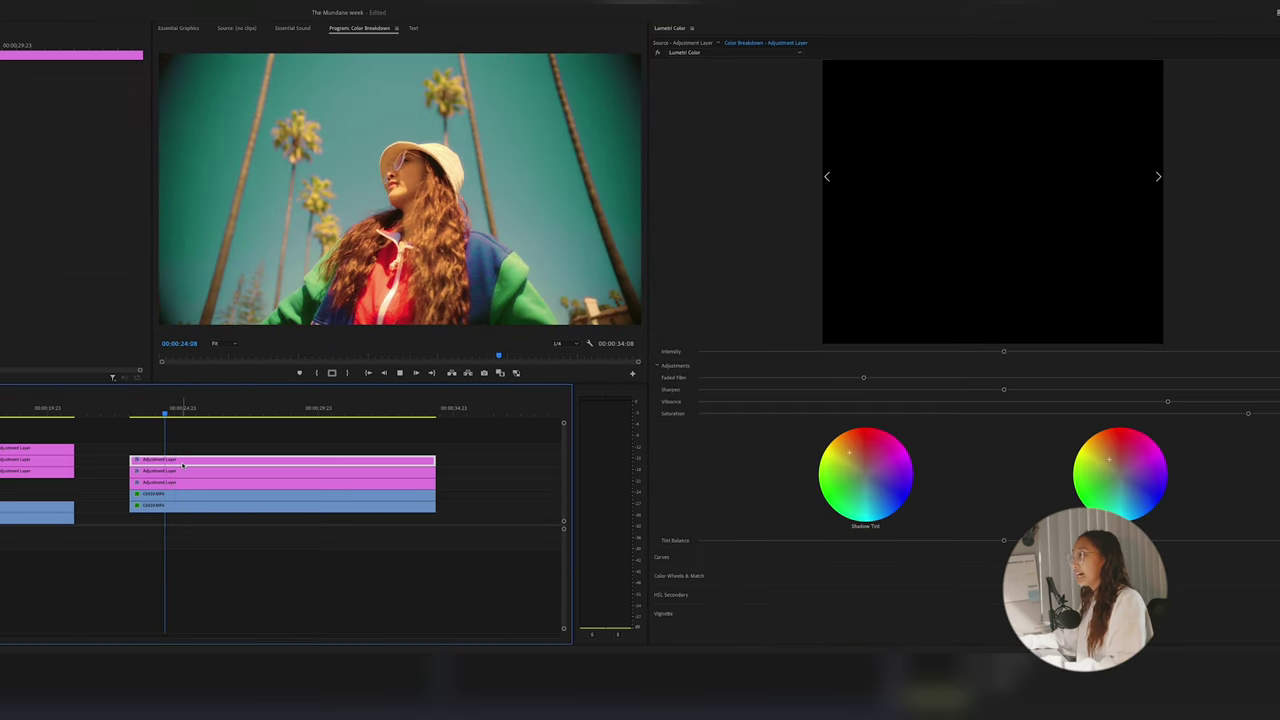
- Set the playhead to 25:09 and play the clip to review the grade
left_click(220, 408)
left_click_drag(224, 408, 194, 408)
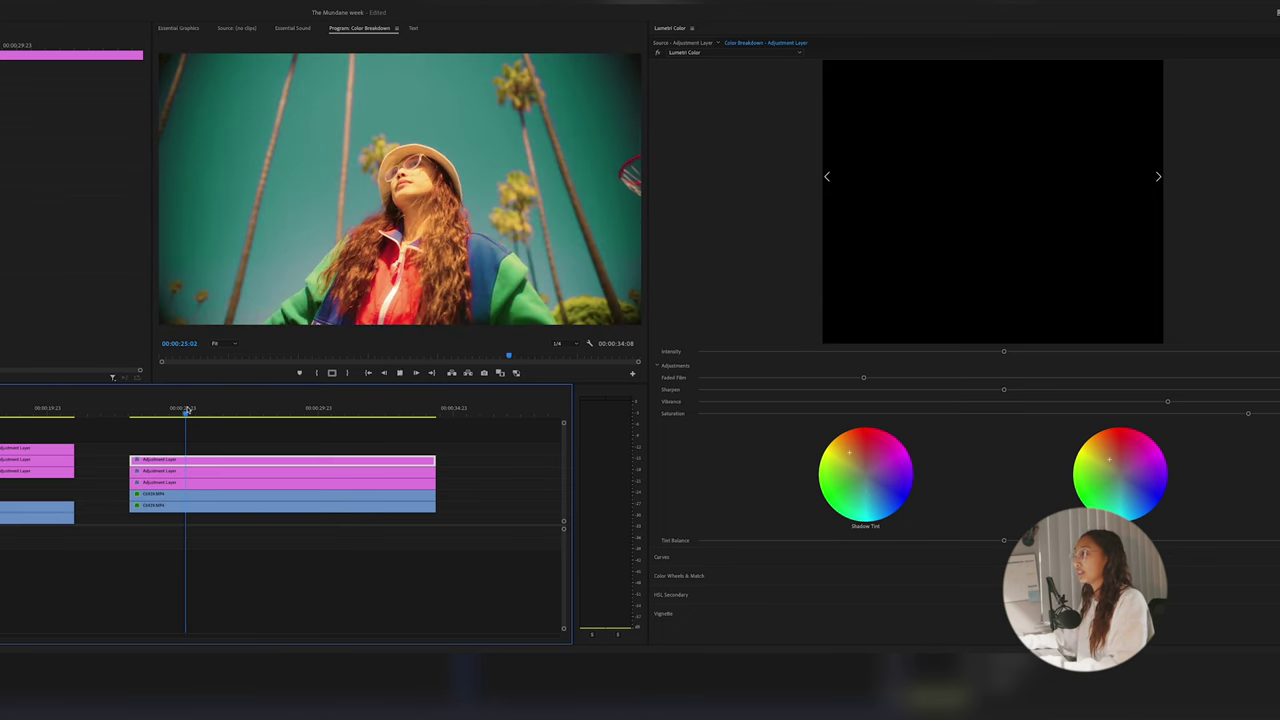
key("space")
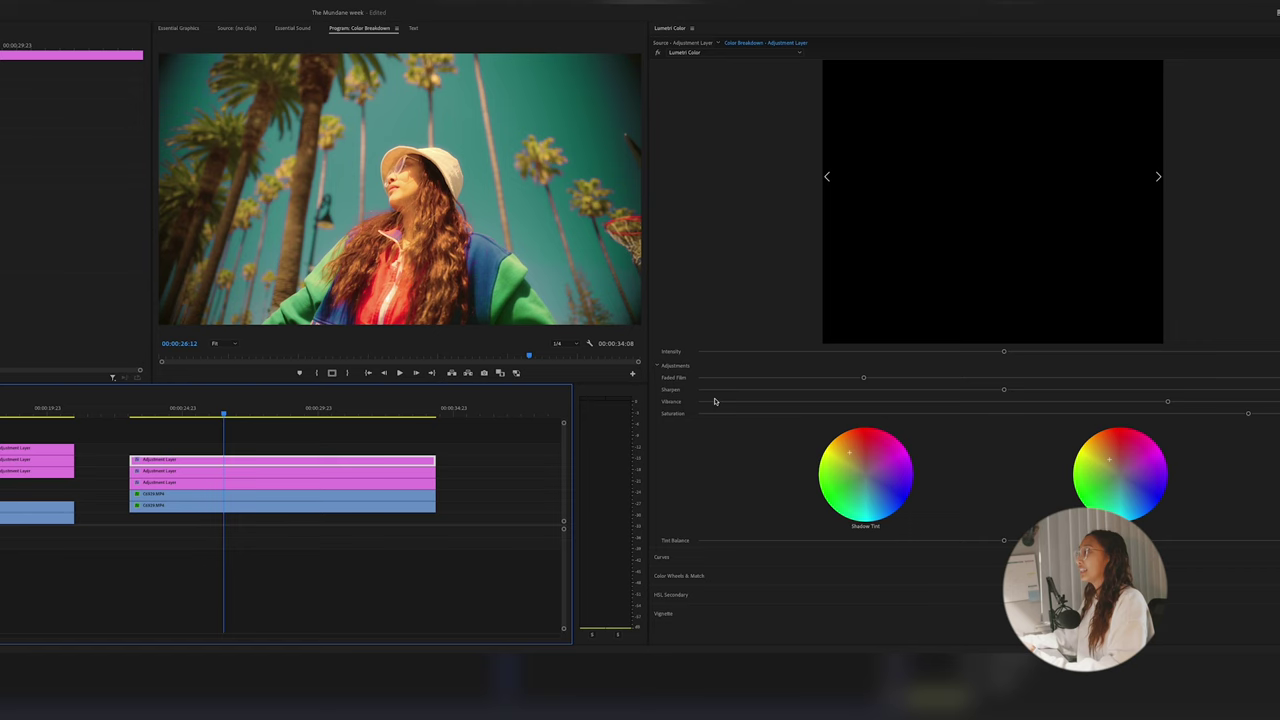
- Scrub through the shot to 29:09 and show the Program Monitor full-frame
scroll(697, 84, "up", 2)
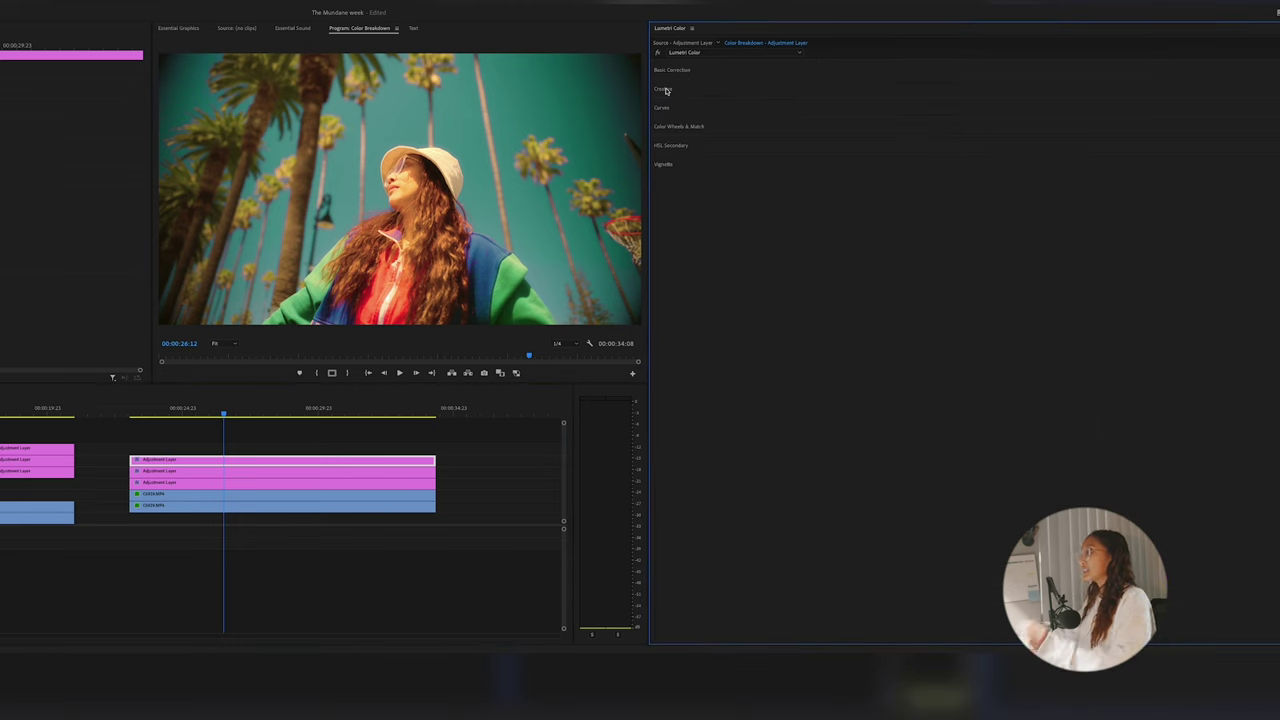
left_click_drag(226, 415, 259, 413)
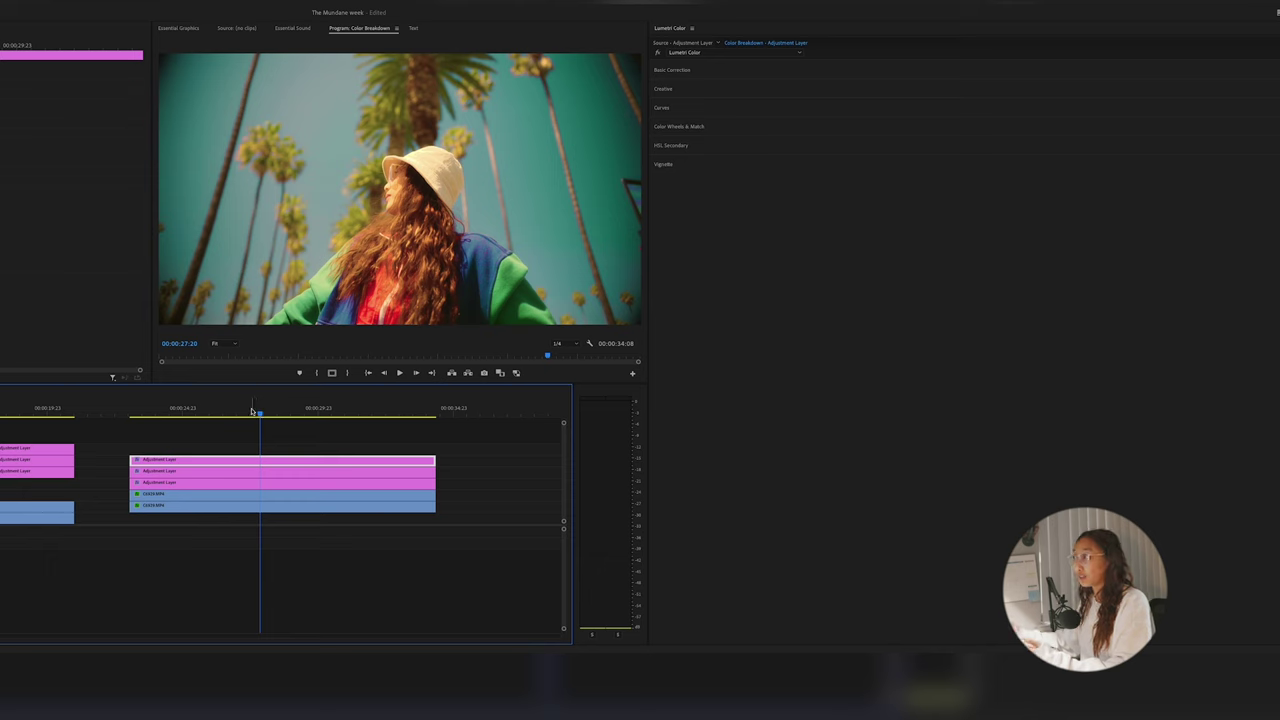
left_click_drag(252, 412, 202, 413)
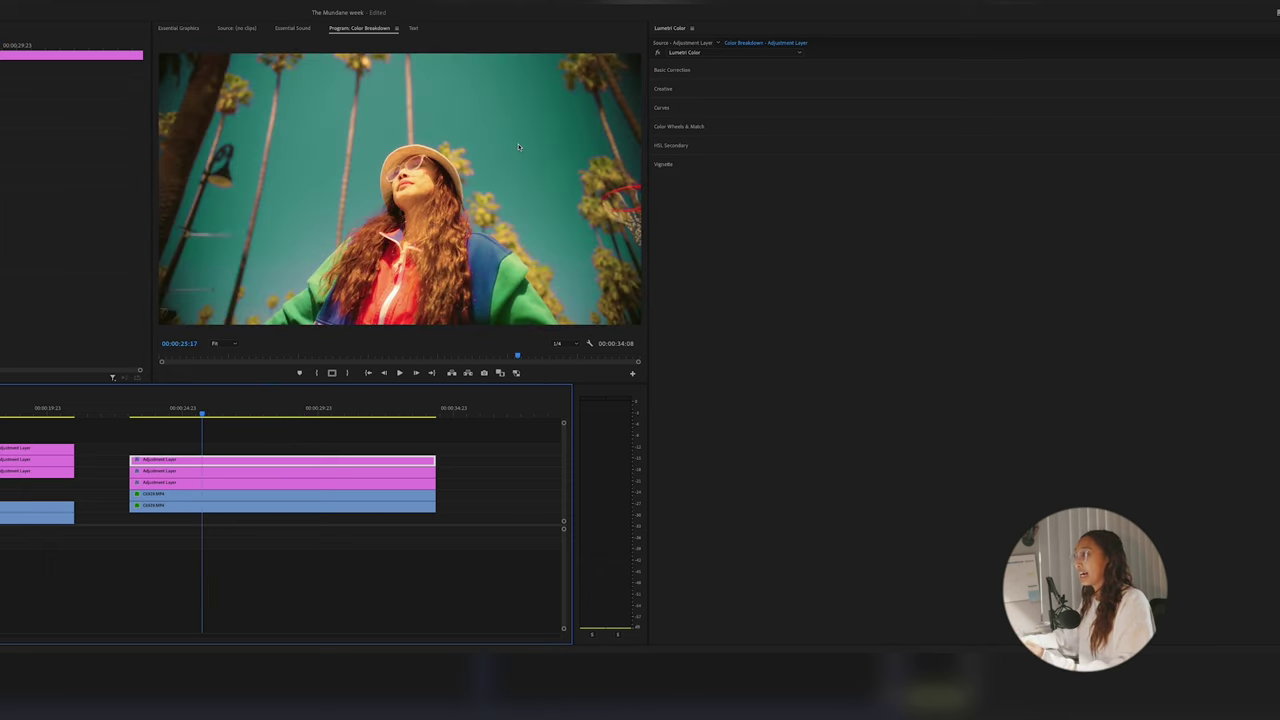
left_click(257, 192)
key("grave")
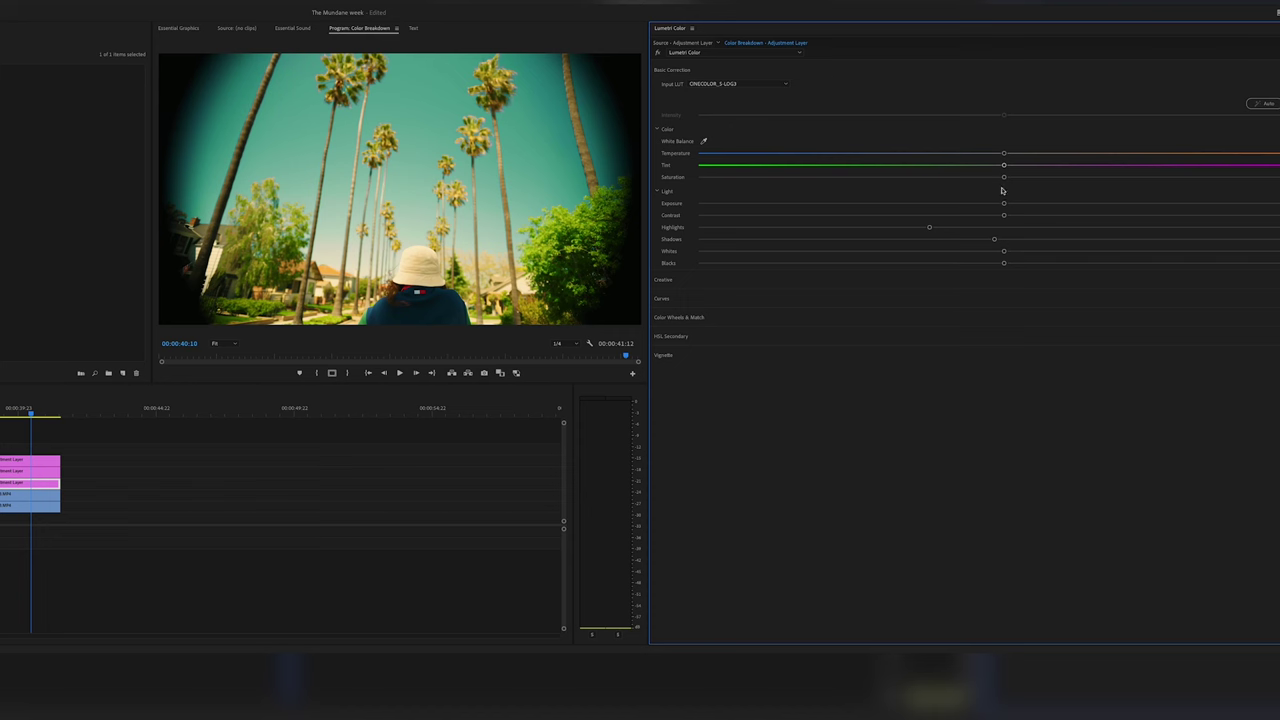
- Lower the street shot's Exposure, then inspect the other adjustment layer's RGB and Hue vs Sat curves
left_click_drag(996, 204, 936, 206)
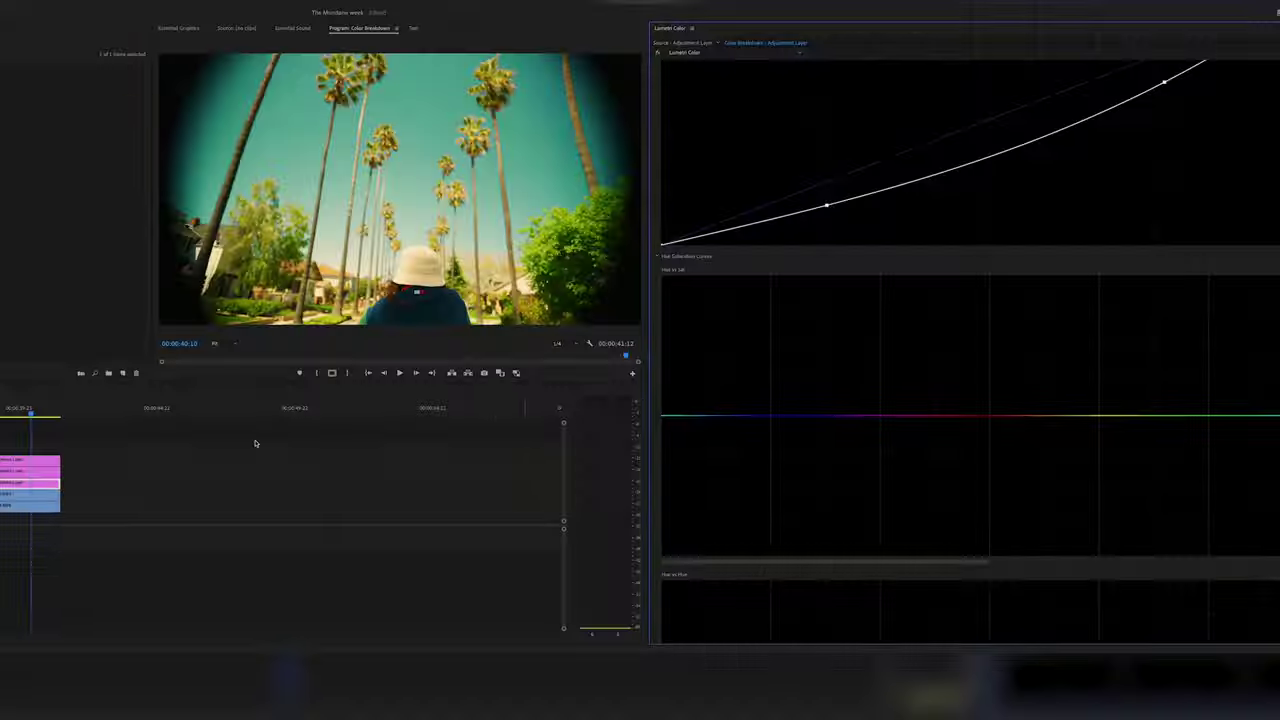
left_click(45, 470)
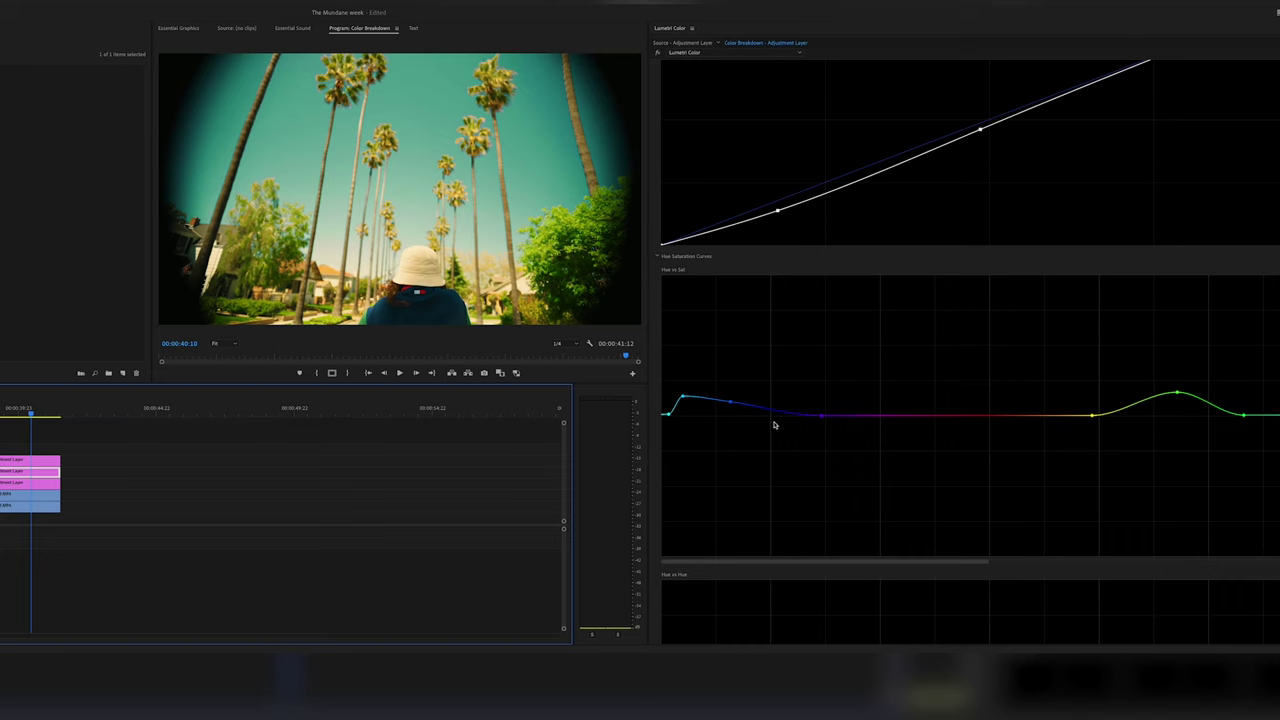
scroll(770, 420, "down", 5)
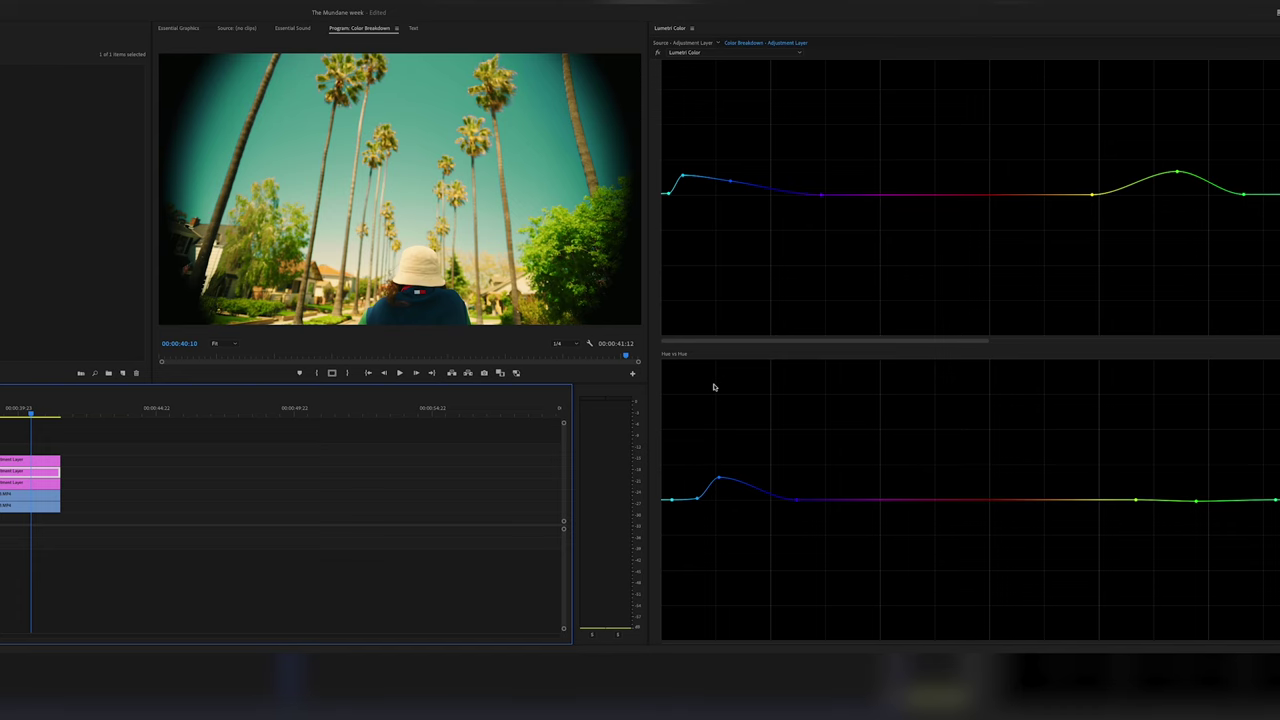
scroll(730, 380, "up", 8)
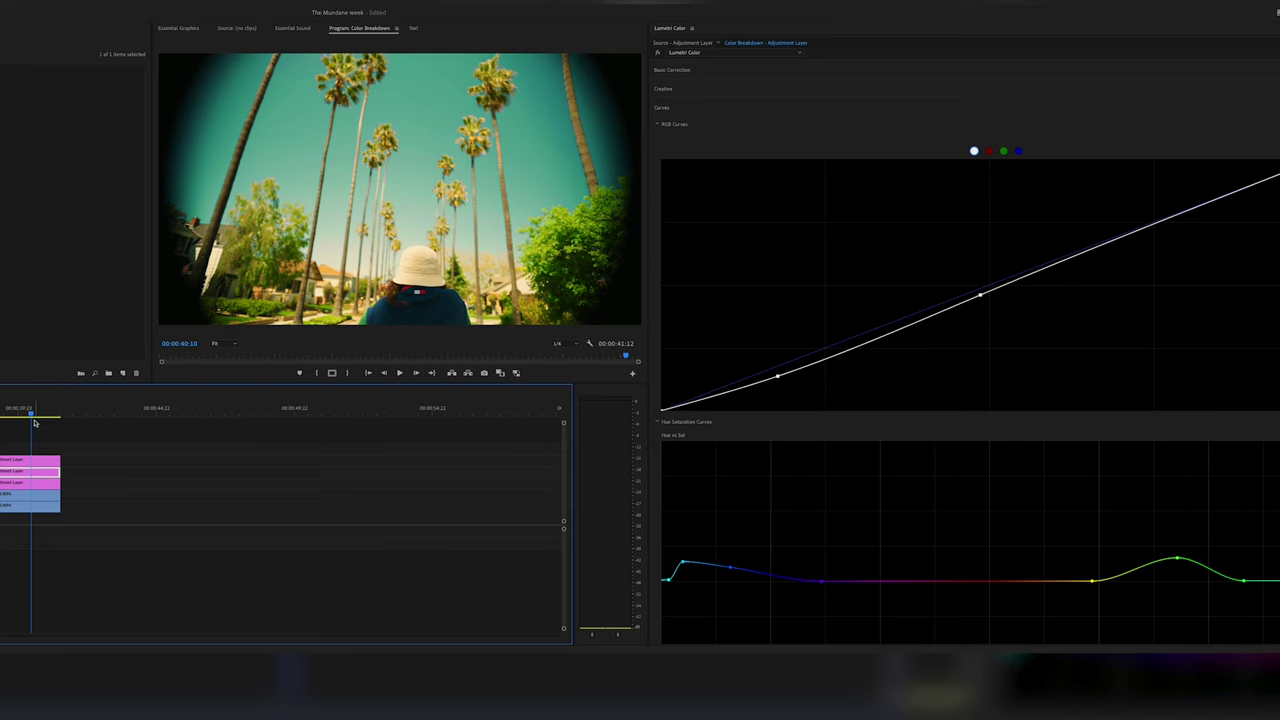
- Jump the playhead back to the palm-tree shot's edit point at 00:00:27:23
key("Up")
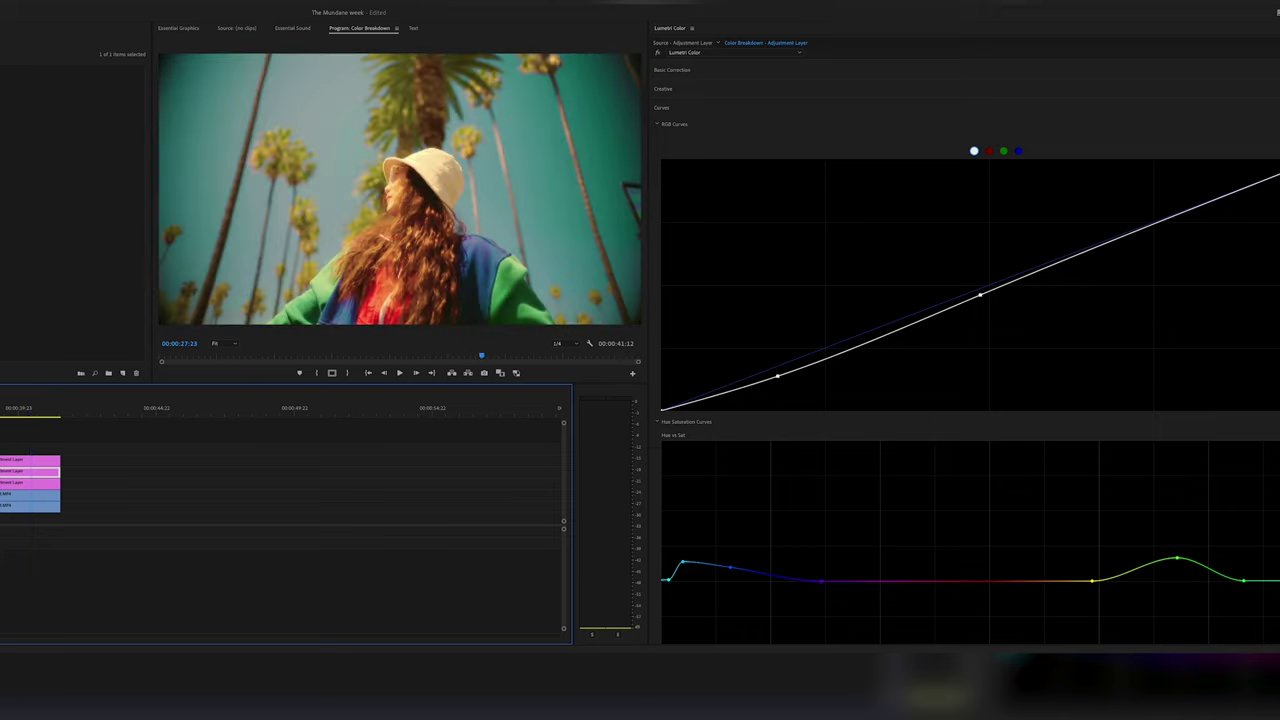